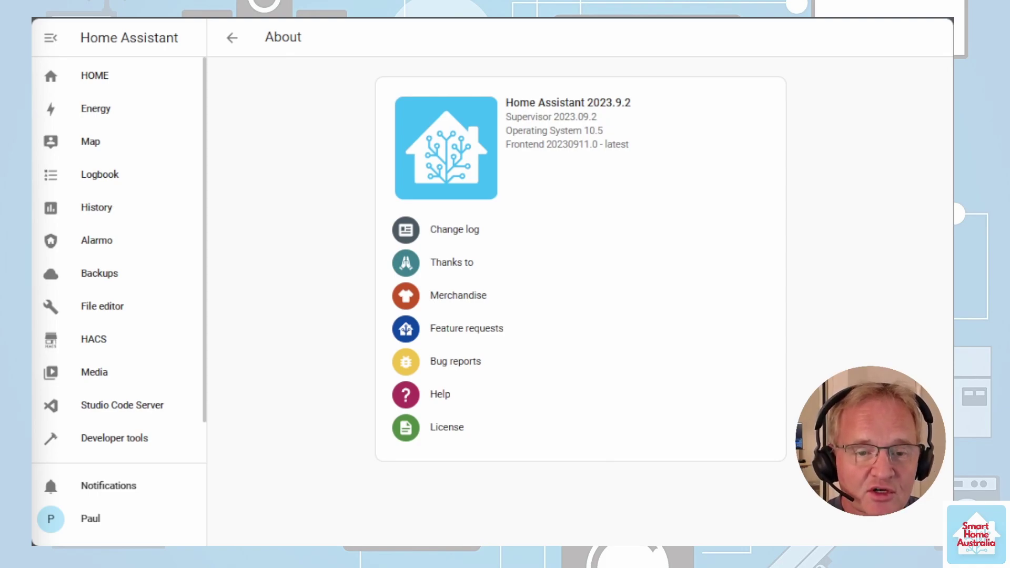
{"action": "scroll", "coordinate": [118, 263], "scroll_direction": "down", "scroll_amount": 1}
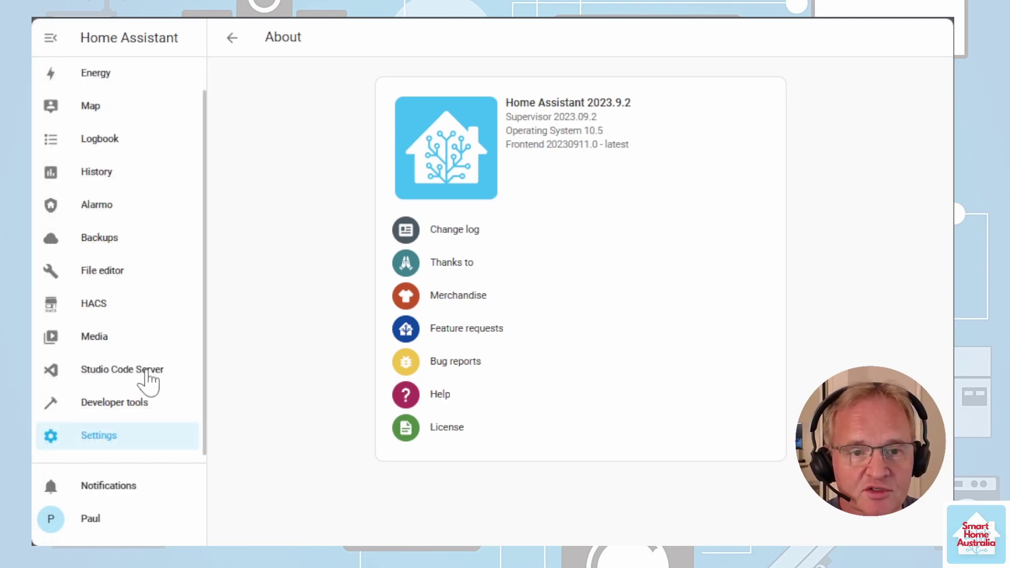
Open configuration.yaml in Studio Code Server and verify the recorder's purge_keep_days is 14
{"action": "left_click", "coordinate": [145, 381]}
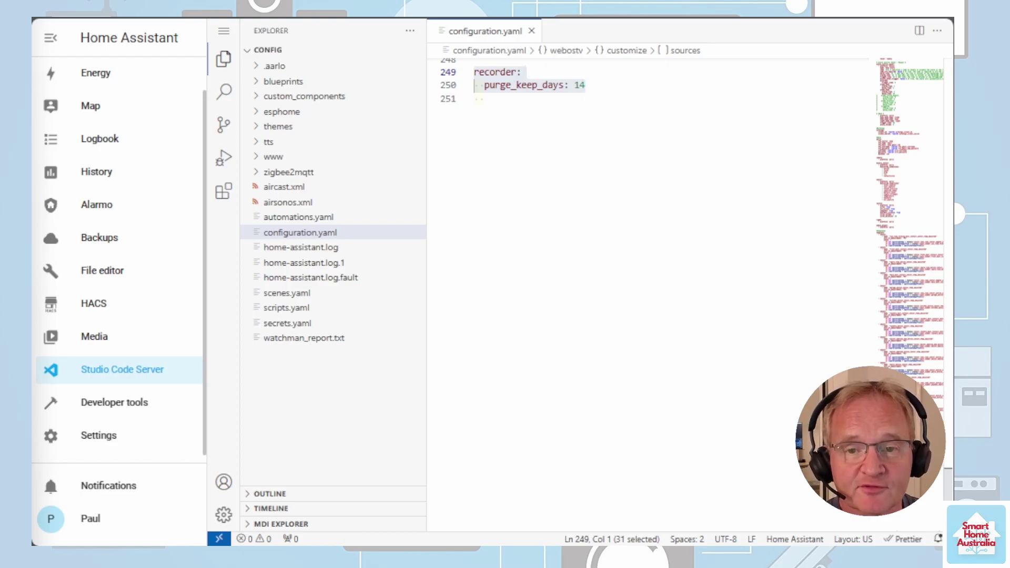
{"action": "left_click", "coordinate": [484, 99]}
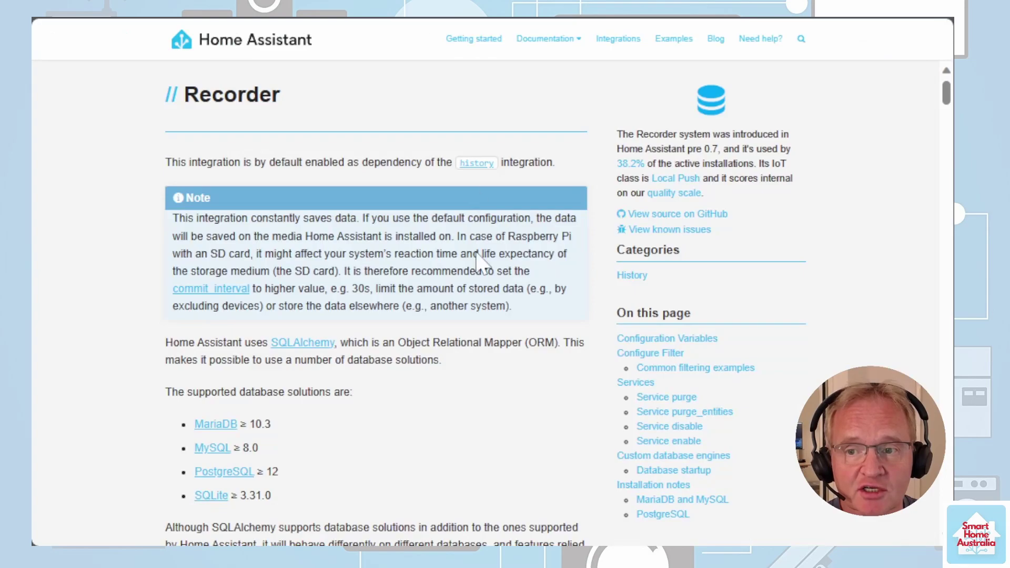
{"action": "scroll", "coordinate": [376, 302], "scroll_direction": "down", "scroll_amount": 5}
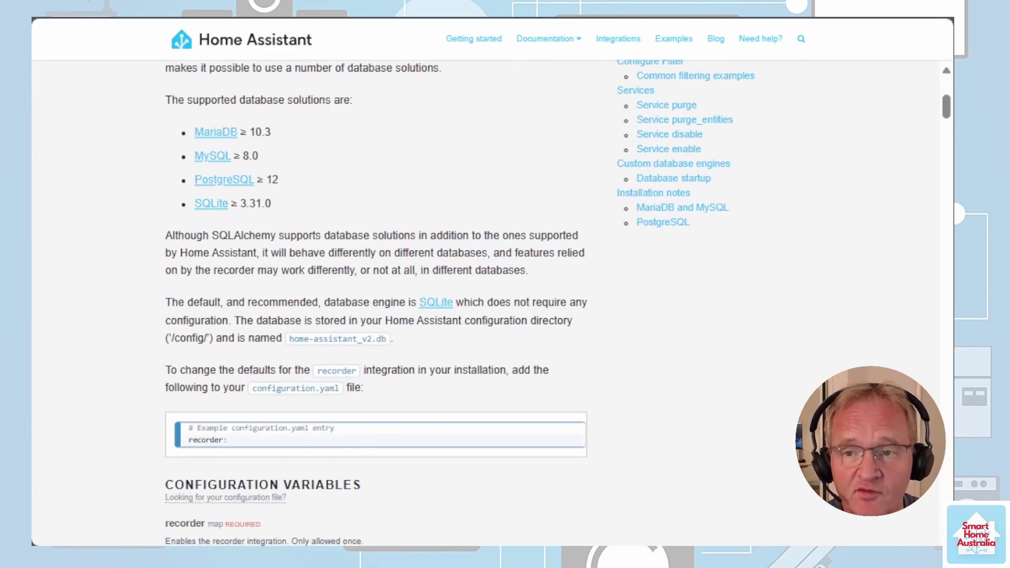
{"action": "scroll", "coordinate": [449, 293], "scroll_direction": "down", "scroll_amount": 8}
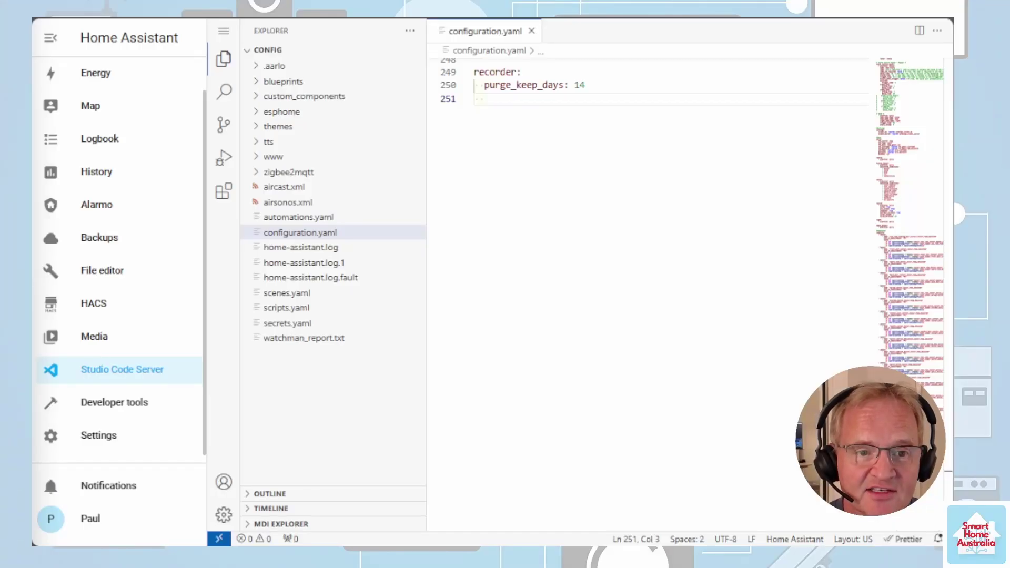
Search HACS integrations for 'presen' and download Presence Simulation version v3.1
{"action": "left_click", "coordinate": [108, 311]}
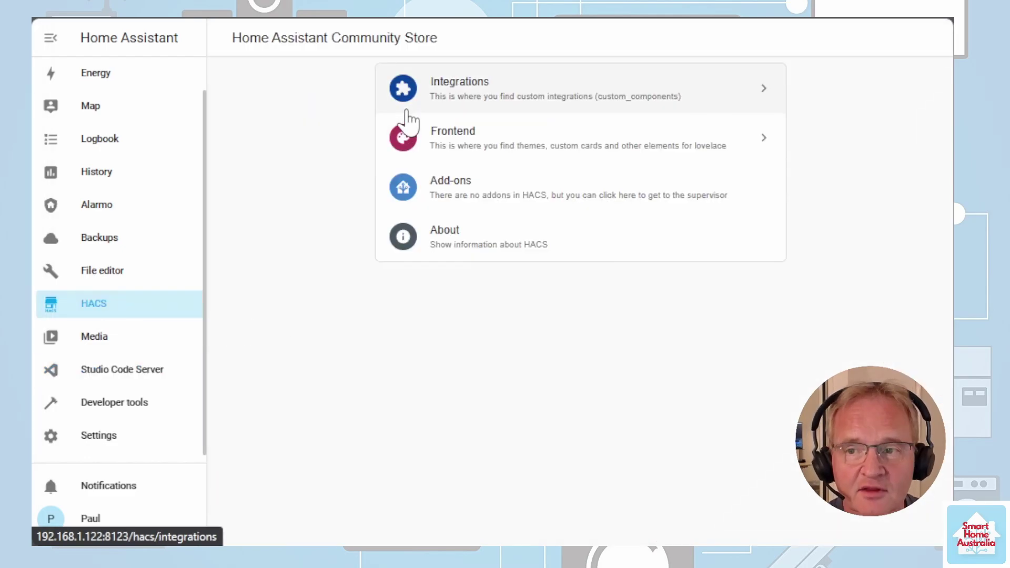
{"action": "left_click", "coordinate": [428, 93]}
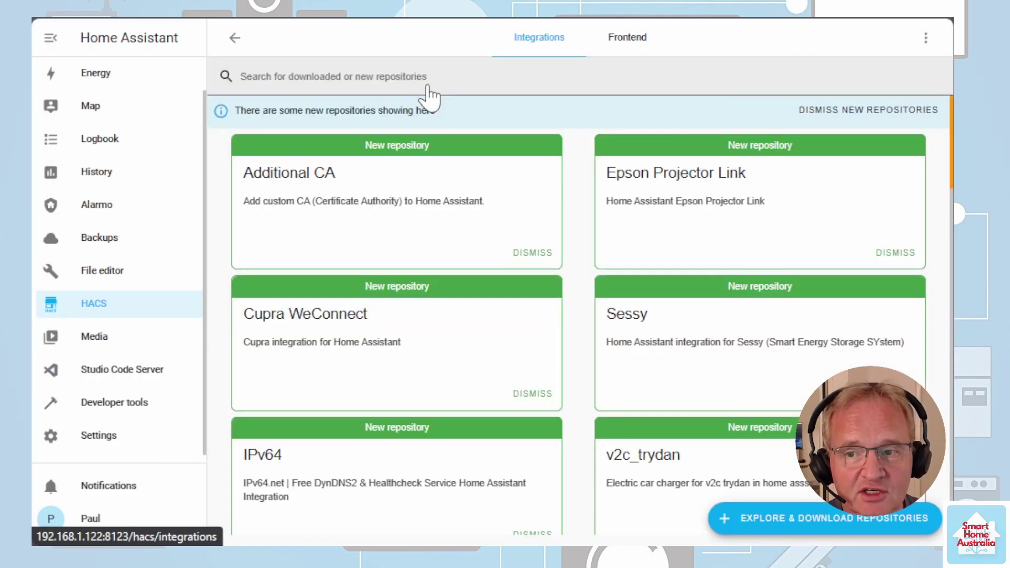
{"action": "left_click", "coordinate": [767, 525]}
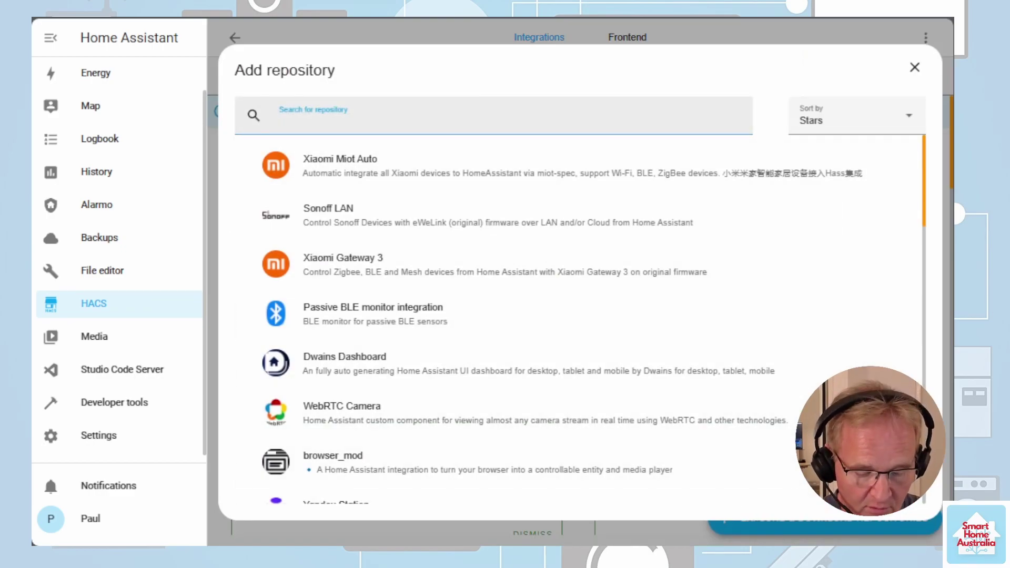
{"action": "type", "text": "presen"}
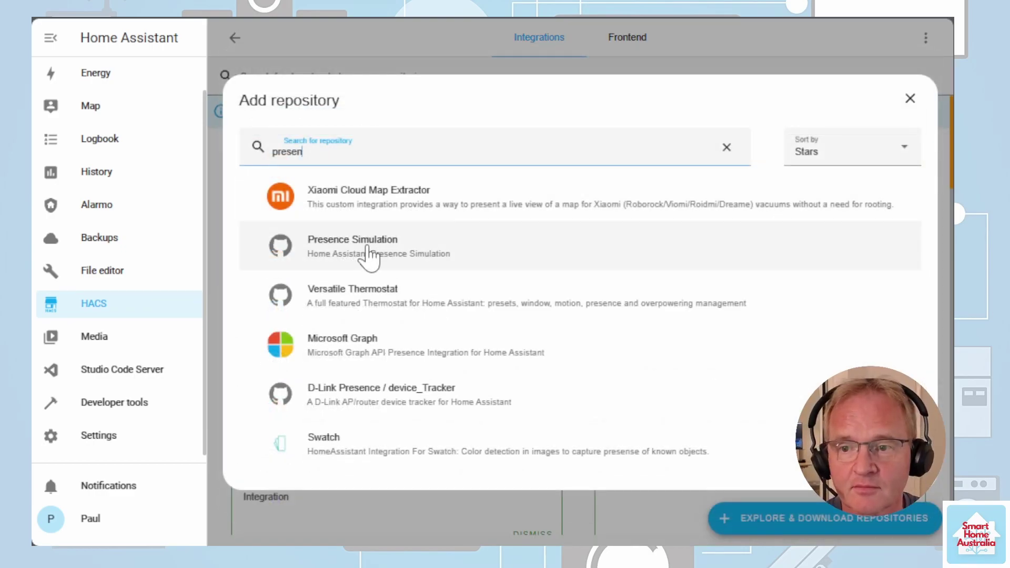
{"action": "left_click", "coordinate": [363, 245]}
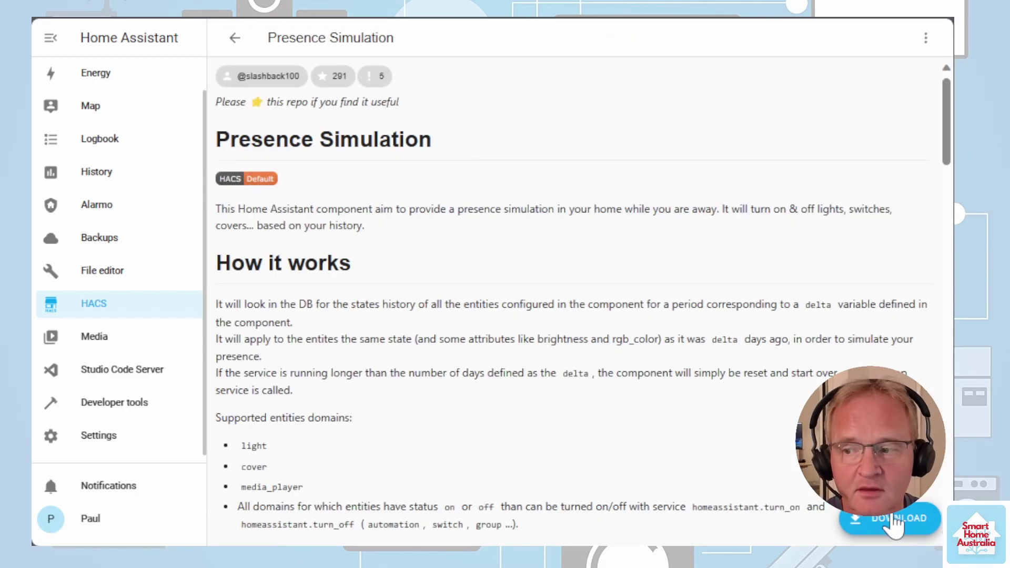
{"action": "left_click", "coordinate": [893, 518]}
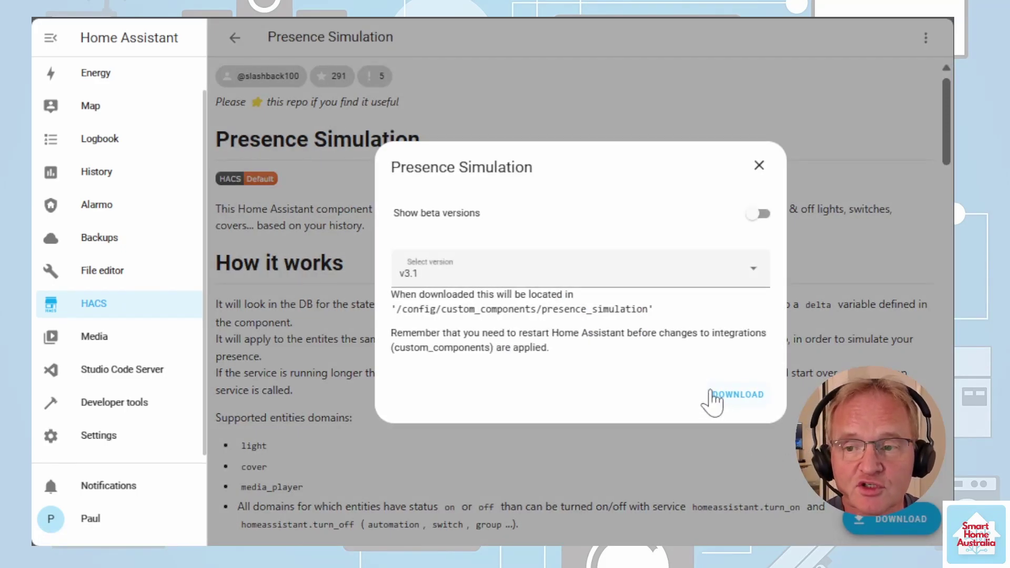
{"action": "left_click", "coordinate": [743, 401]}
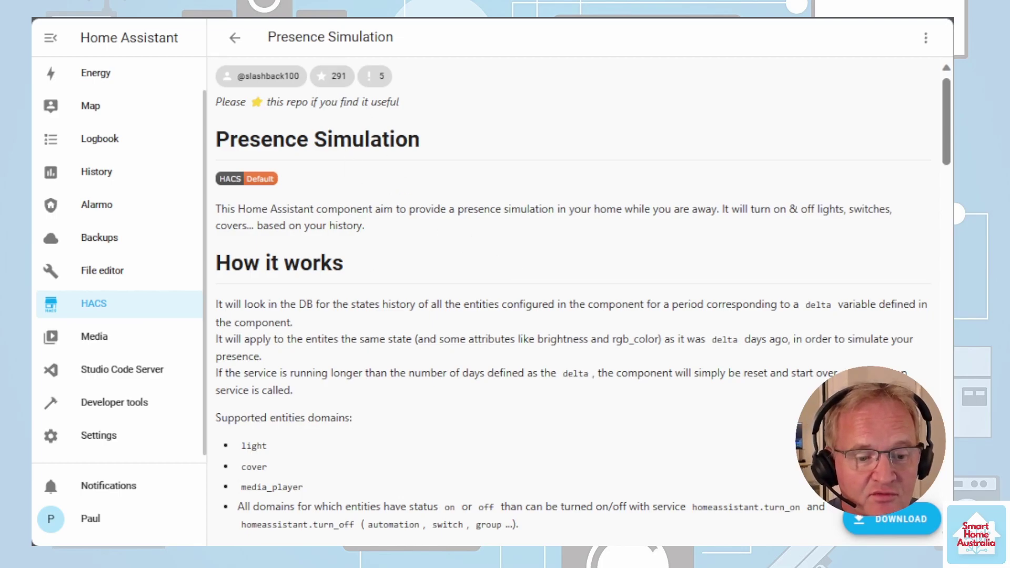
Run Check Configuration in Developer tools YAML, then confirm a full Home Assistant restart
{"action": "left_click", "coordinate": [141, 408]}
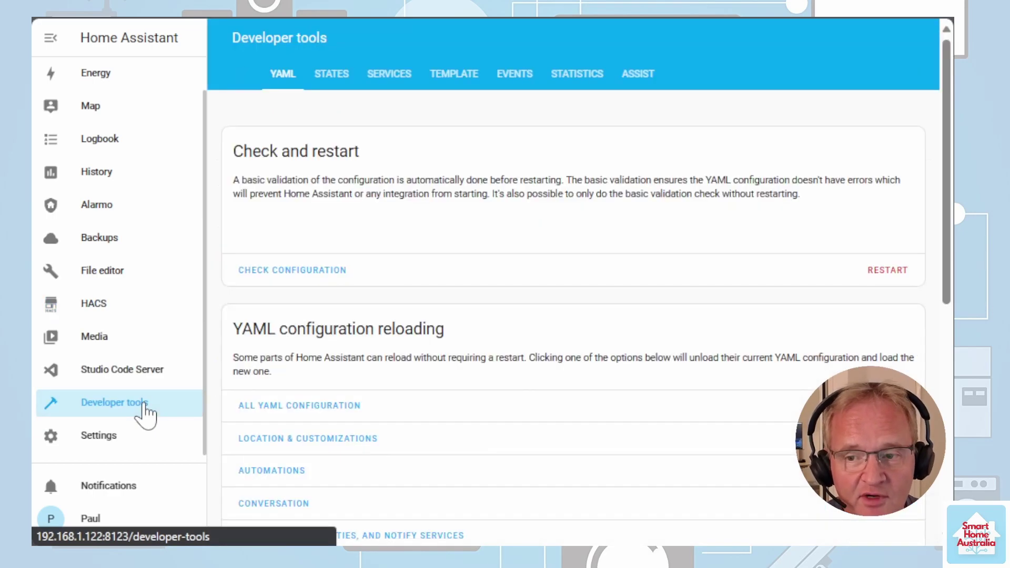
{"action": "left_click", "coordinate": [287, 272]}
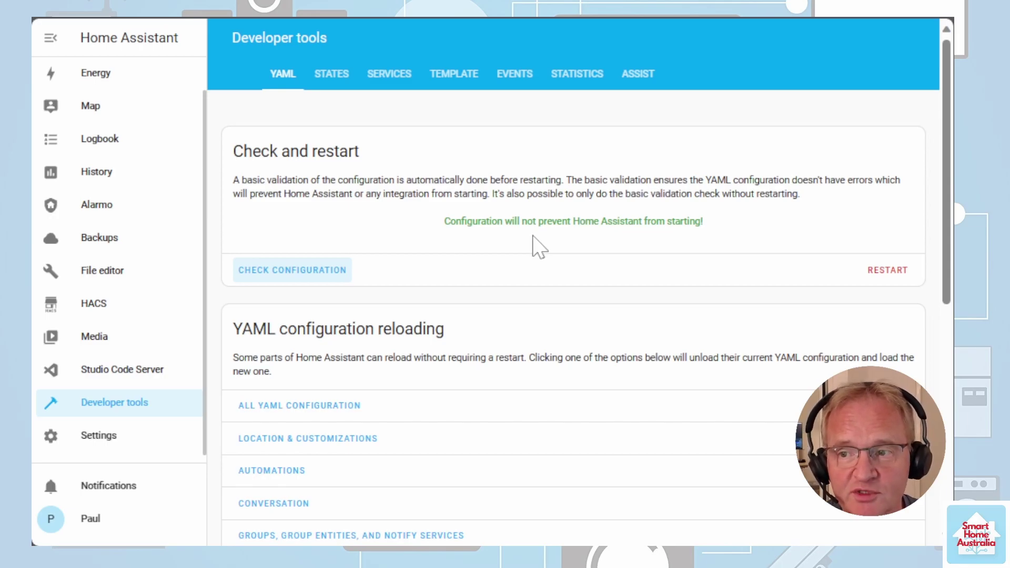
{"action": "left_click", "coordinate": [887, 274]}
{"action": "left_click", "coordinate": [408, 322]}
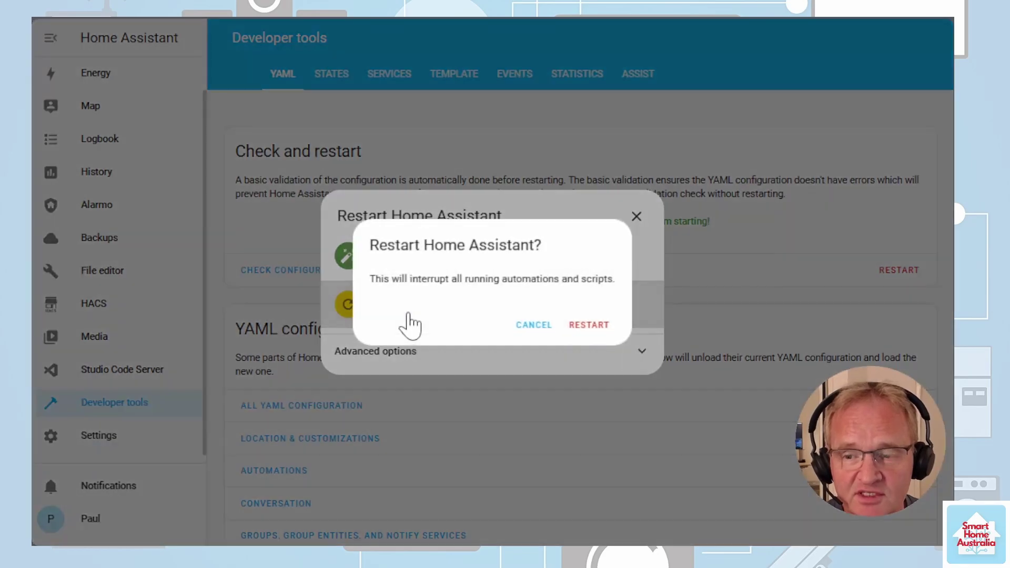
{"action": "left_click", "coordinate": [579, 333]}
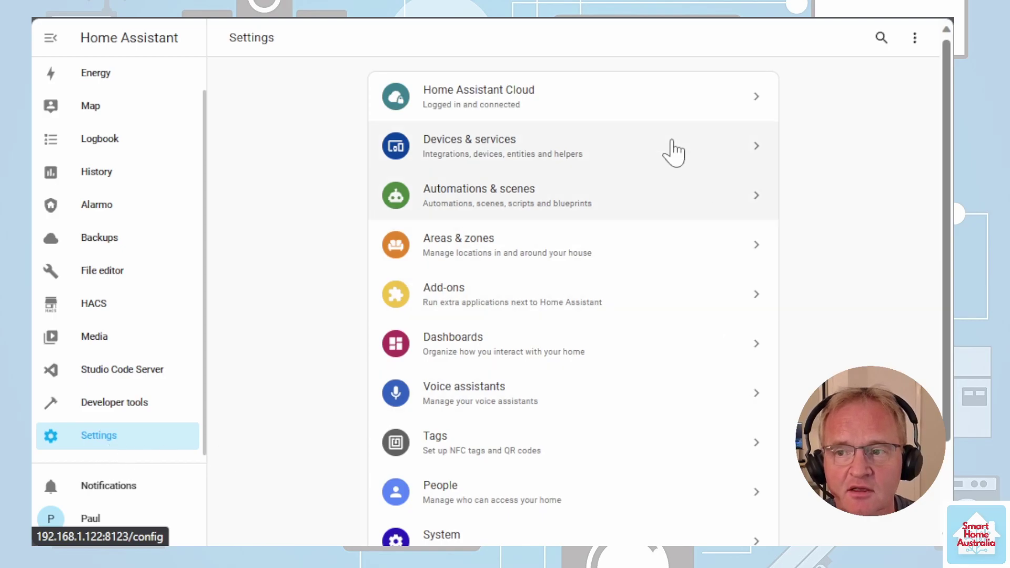
Create a light group helper named PRESENCE SIMULATION LIGHTING GROUP
{"action": "left_click", "coordinate": [484, 155]}
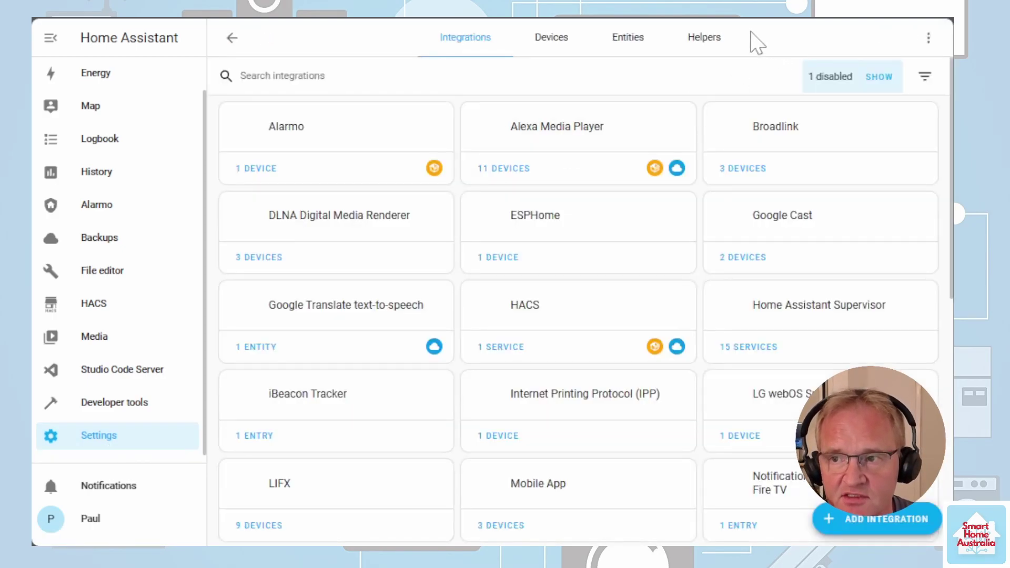
{"action": "left_click", "coordinate": [723, 42]}
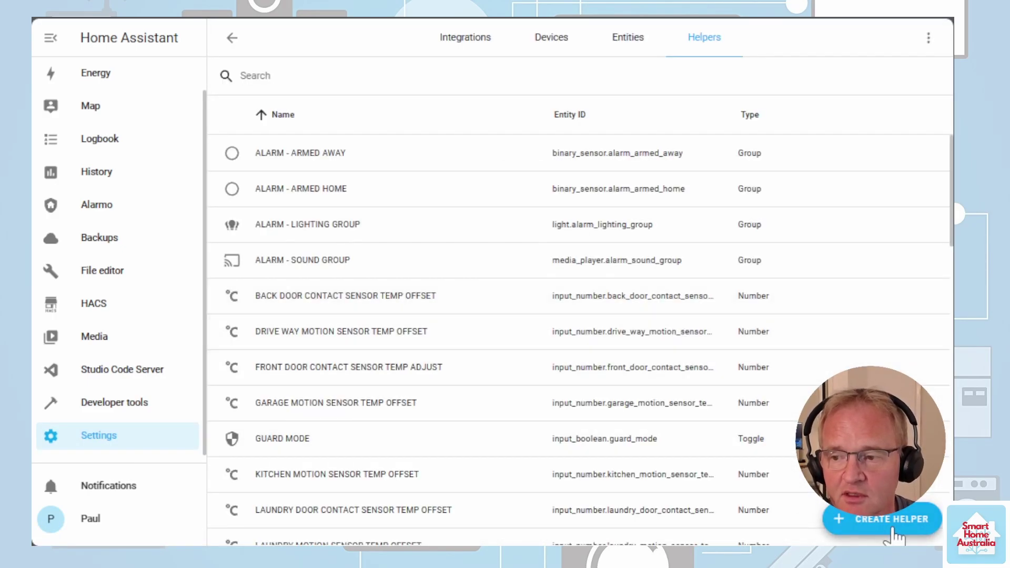
{"action": "left_click", "coordinate": [875, 520]}
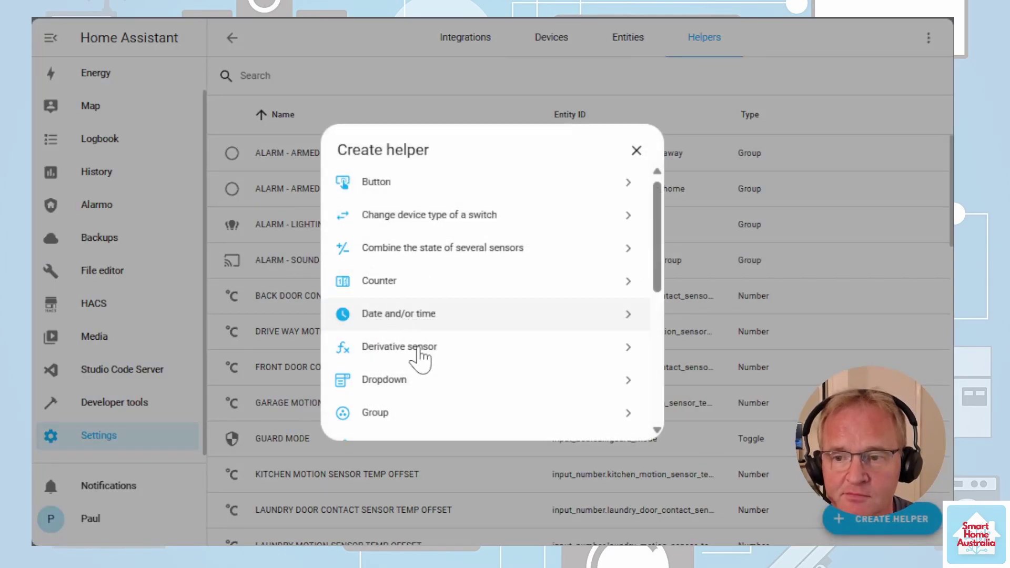
{"action": "left_click", "coordinate": [403, 416]}
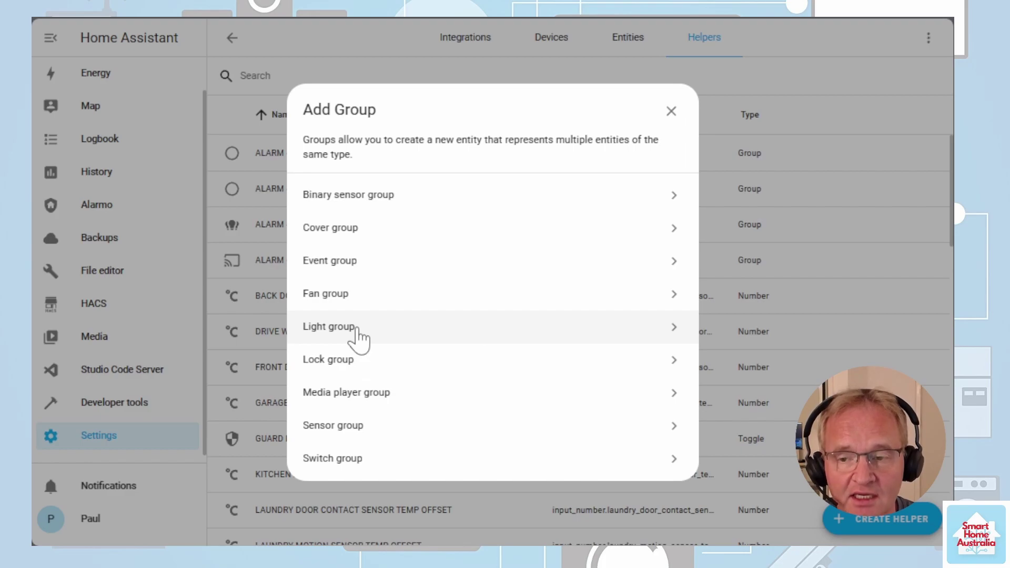
{"action": "left_click", "coordinate": [358, 330]}
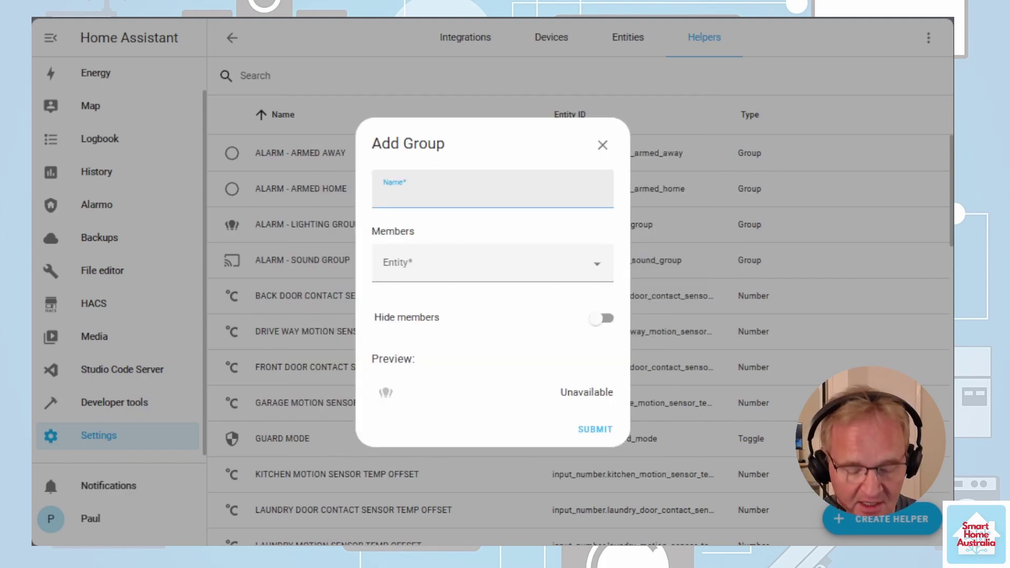
{"action": "type", "text": "PRESENCE SIMULATION LIGHTING GROUP"}
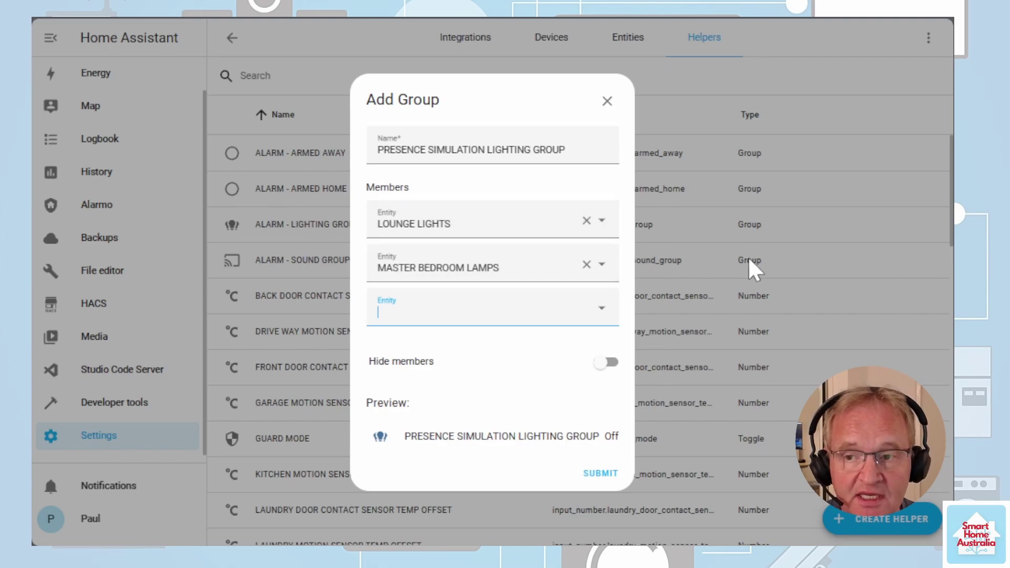
{"action": "left_click", "coordinate": [592, 476]}
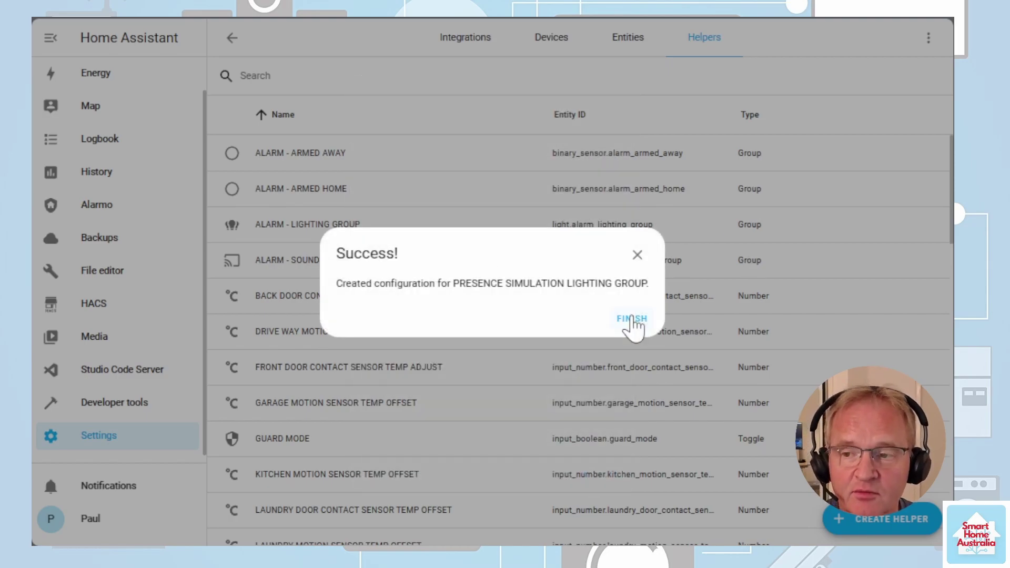
{"action": "left_click", "coordinate": [631, 320]}
Filter helpers by 'prese' and copy the entity ID light.presence_simulation_lighting_group
{"action": "left_click", "coordinate": [251, 85]}
{"action": "type", "text": "prese"}
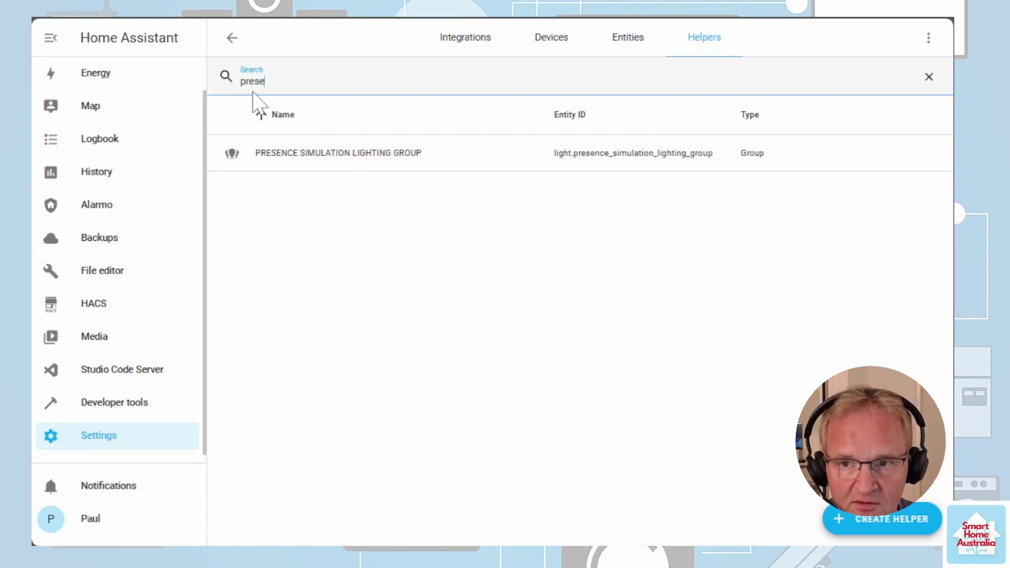
{"action": "left_click", "coordinate": [340, 158]}
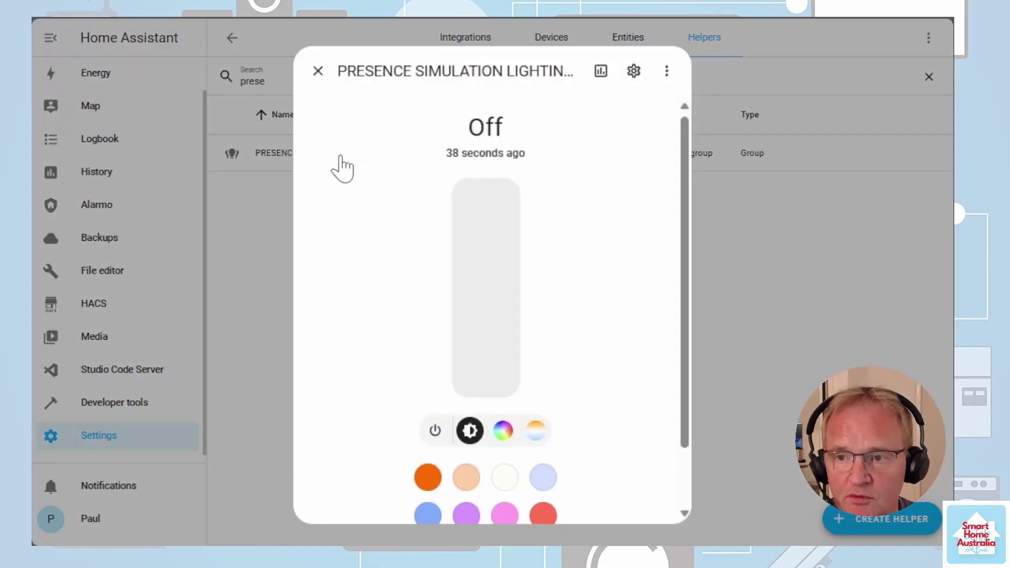
{"action": "left_click", "coordinate": [634, 74]}
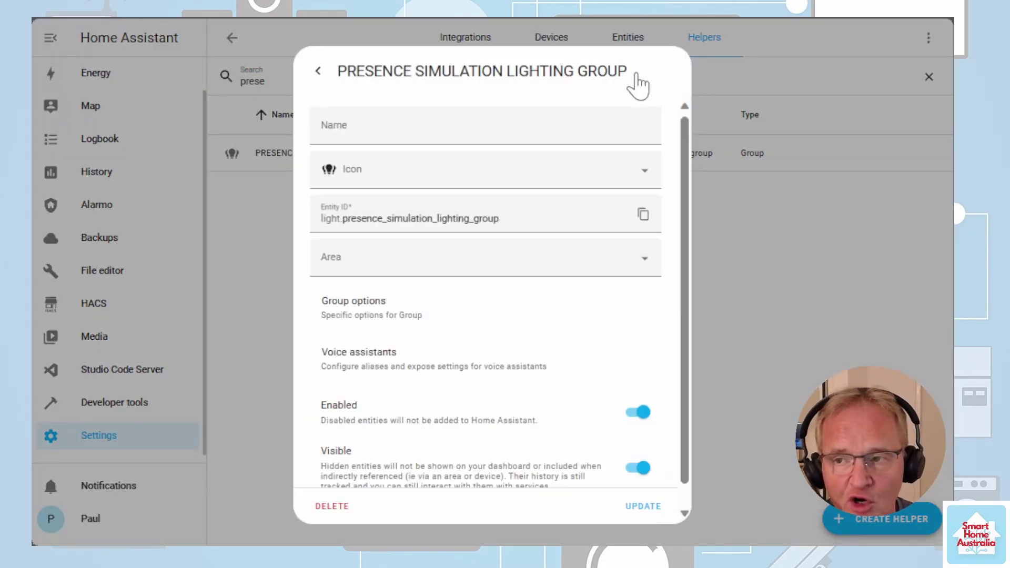
{"action": "left_click", "coordinate": [642, 217]}
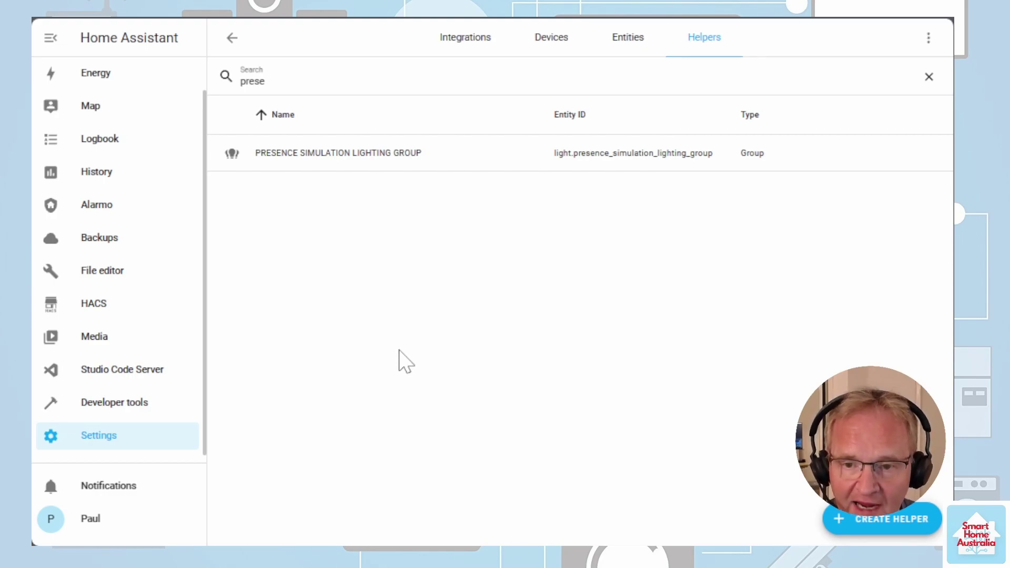
Add the Presence Simulation integration with the lighting group as the simulated entity
{"action": "left_click", "coordinate": [155, 443]}
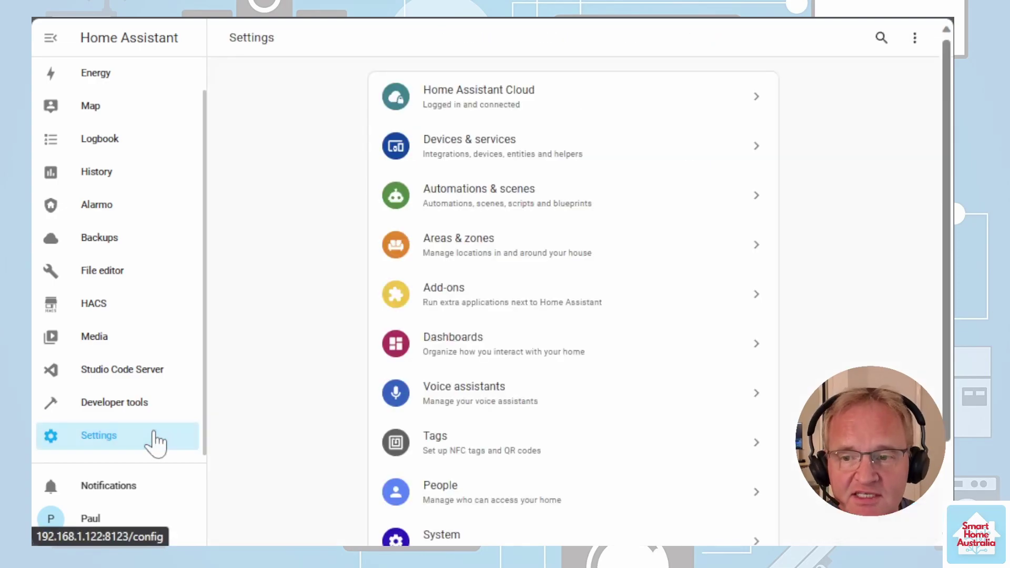
{"action": "left_click", "coordinate": [424, 149]}
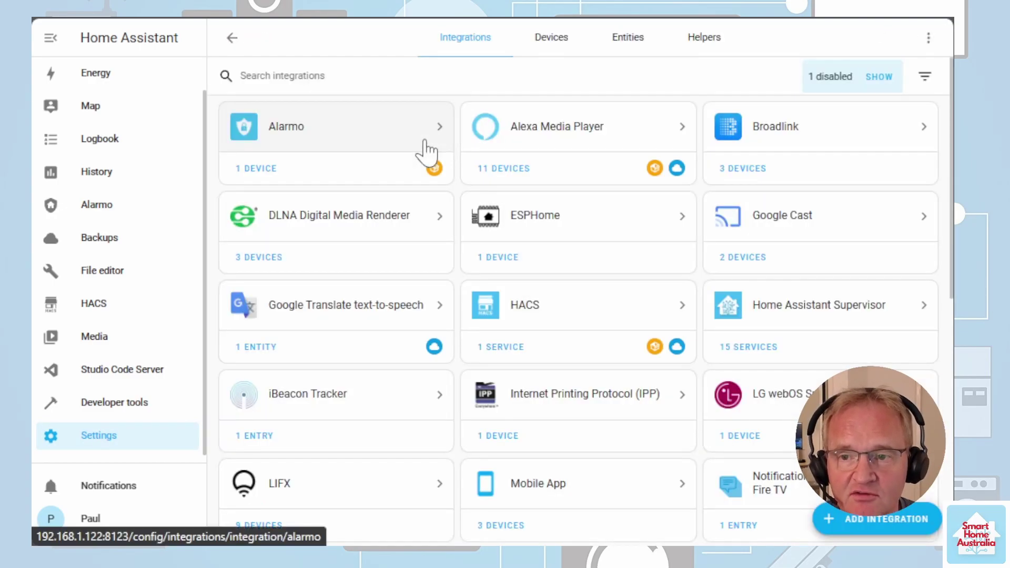
{"action": "left_click", "coordinate": [886, 531]}
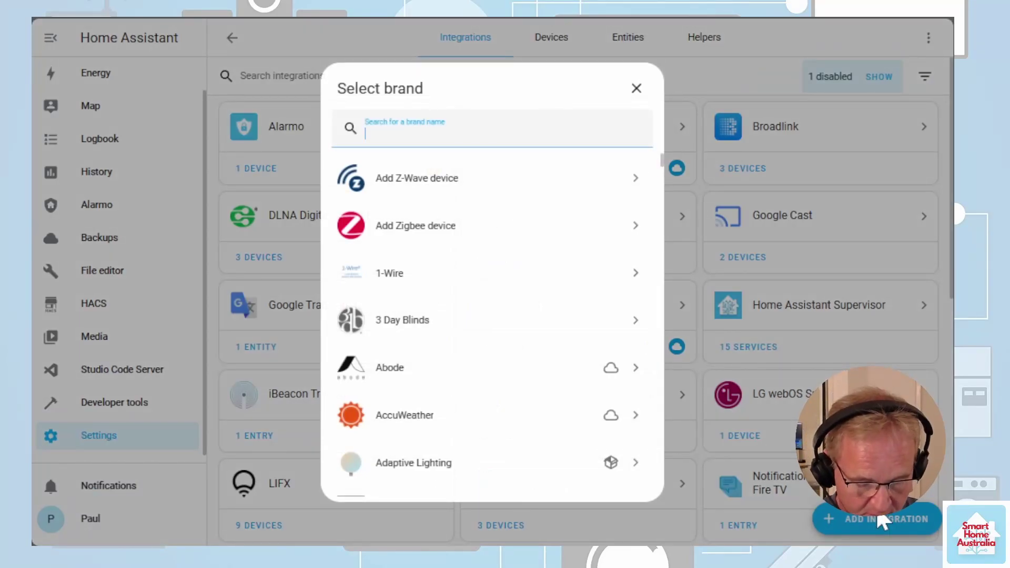
{"action": "type", "text": "presen"}
{"action": "left_click", "coordinate": [465, 181]}
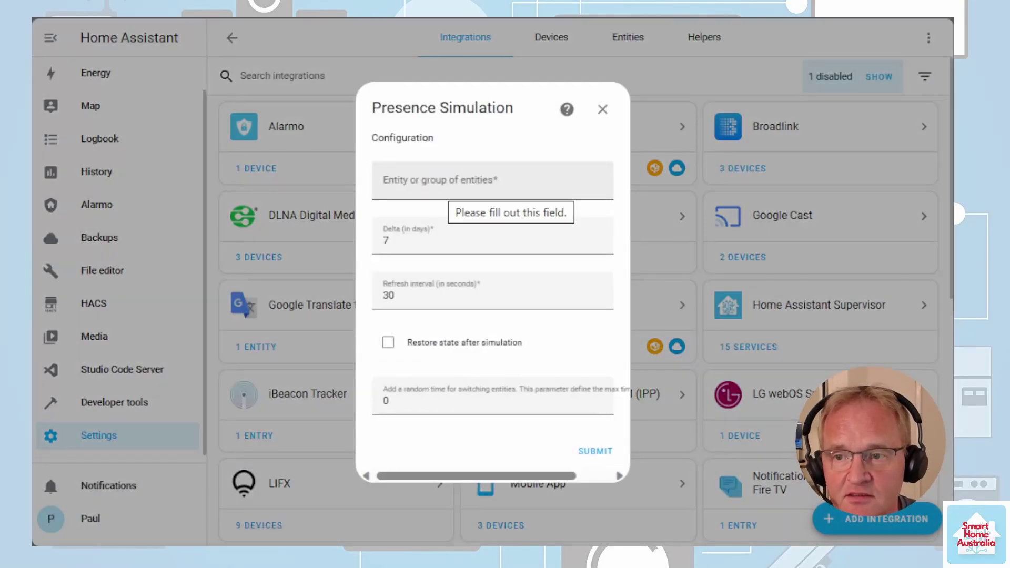
{"action": "left_click", "coordinate": [470, 187]}
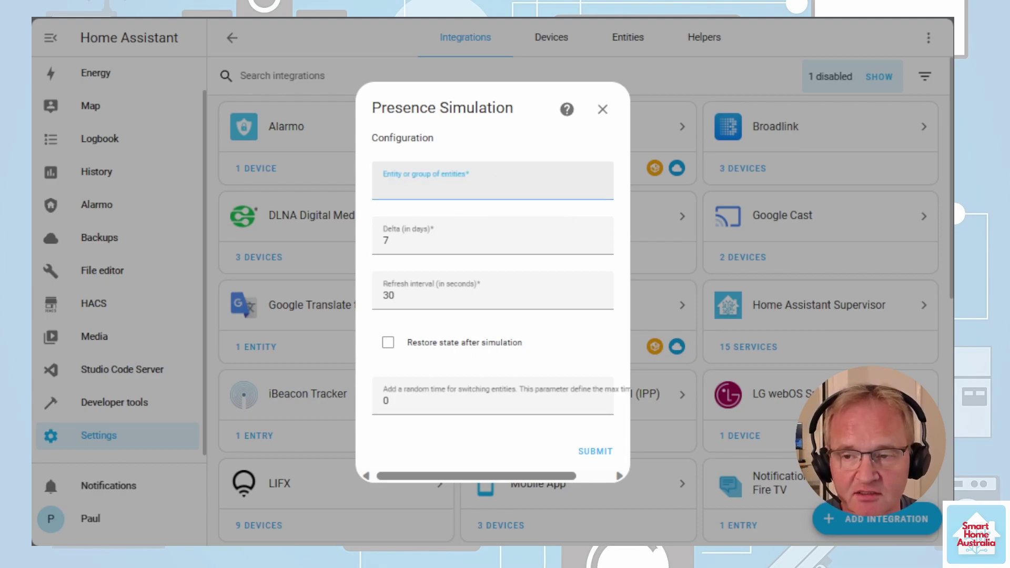
{"action": "key", "text": "ctrl+v"}
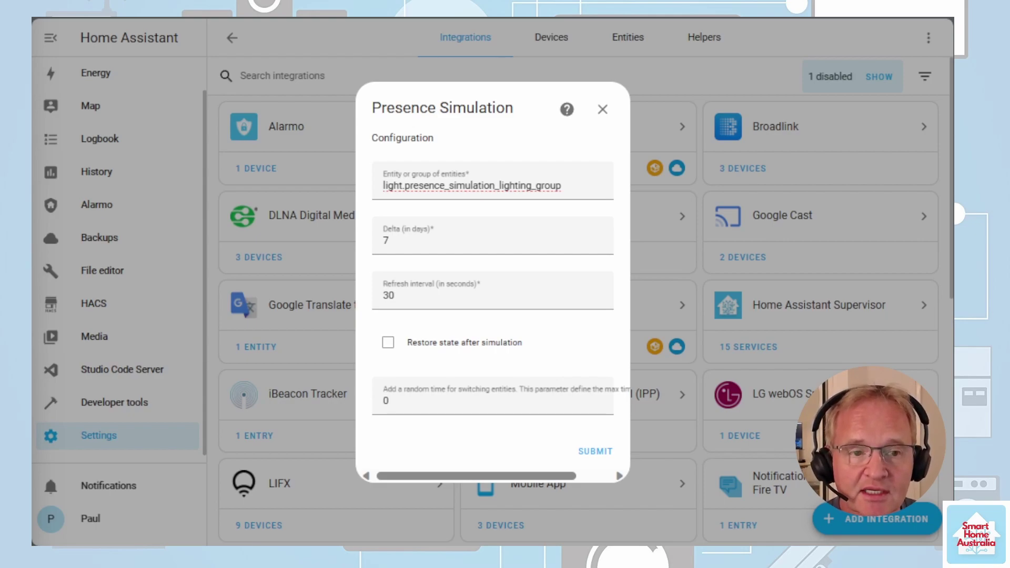
Set delta to 14 days, enable restore state, random time 60, and submit
{"action": "key", "text": "Tab"}
{"action": "type", "text": "14"}
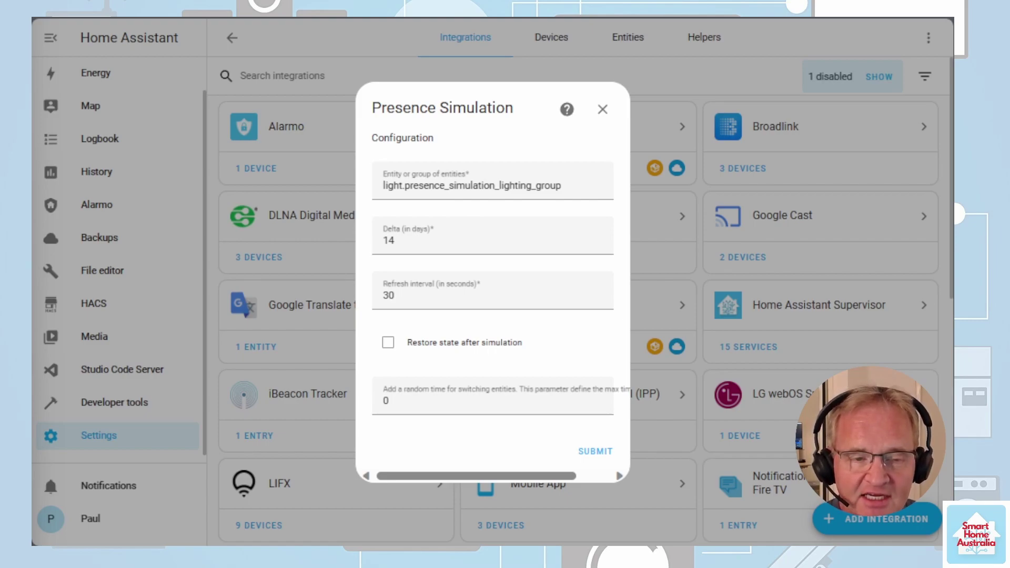
{"action": "left_click", "coordinate": [388, 343]}
{"action": "key", "text": "Tab"}
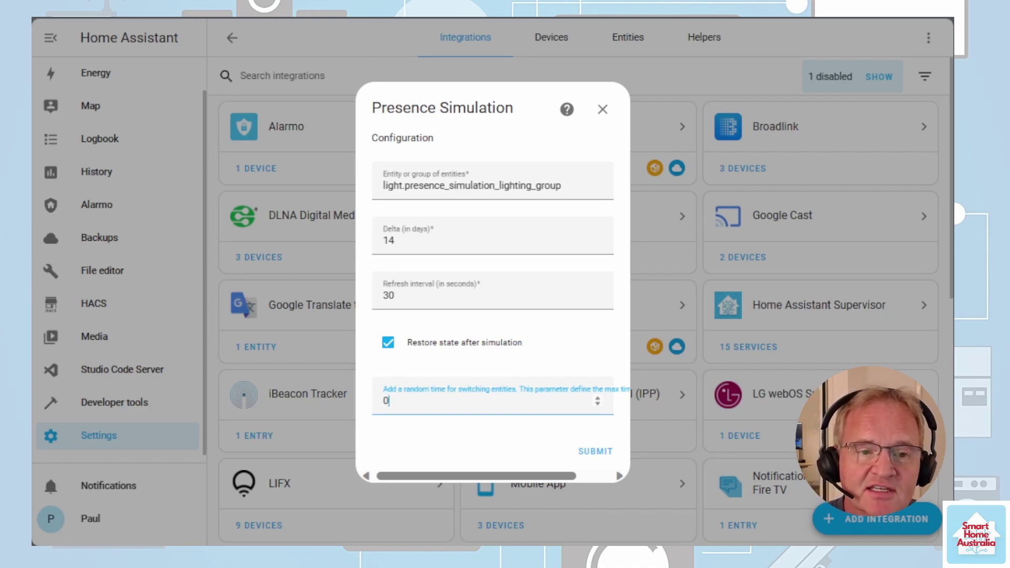
{"action": "type", "text": "60"}
{"action": "left_click", "coordinate": [492, 456]}
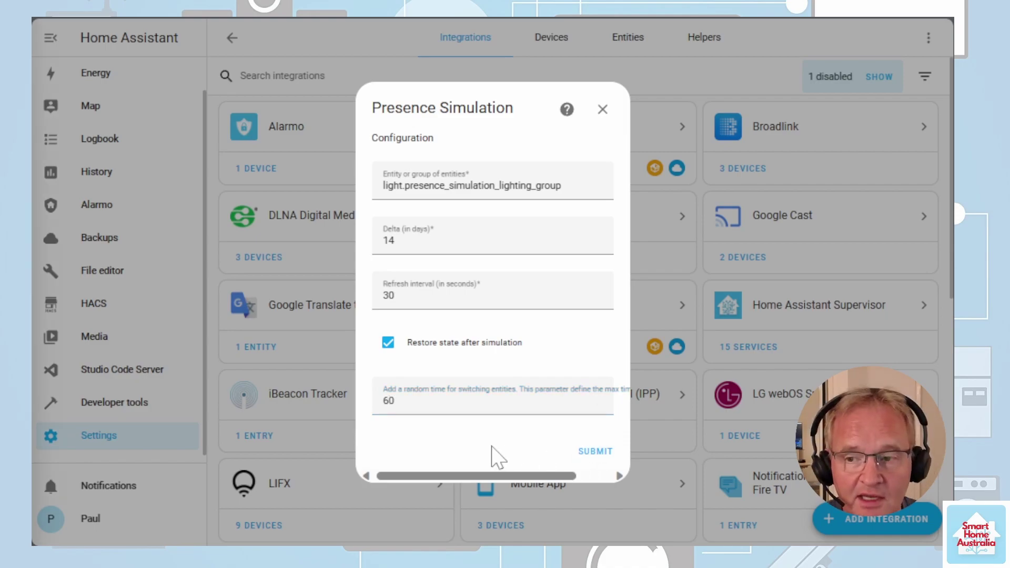
{"action": "left_click", "coordinate": [592, 453]}
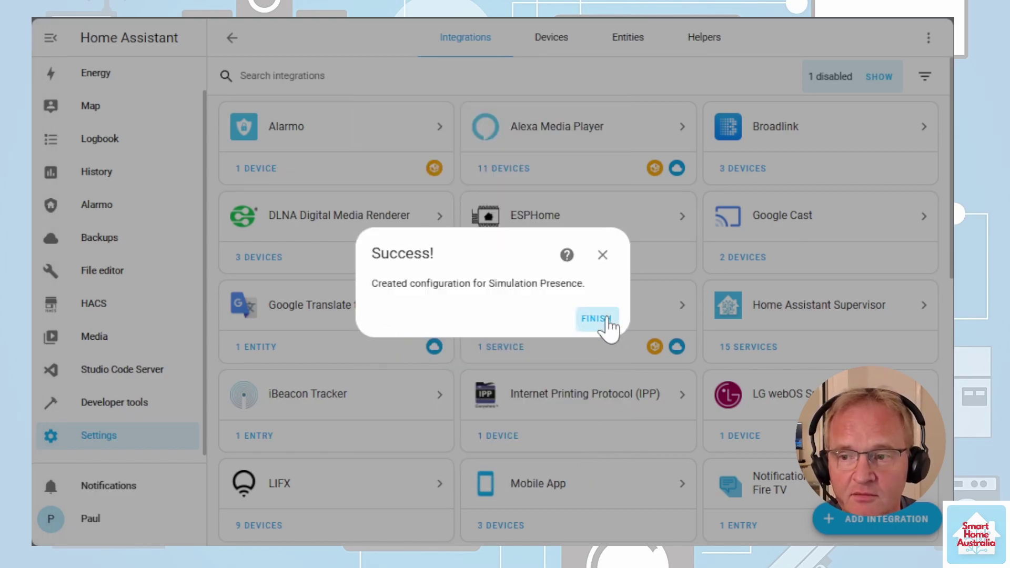
{"action": "left_click", "coordinate": [609, 322]}
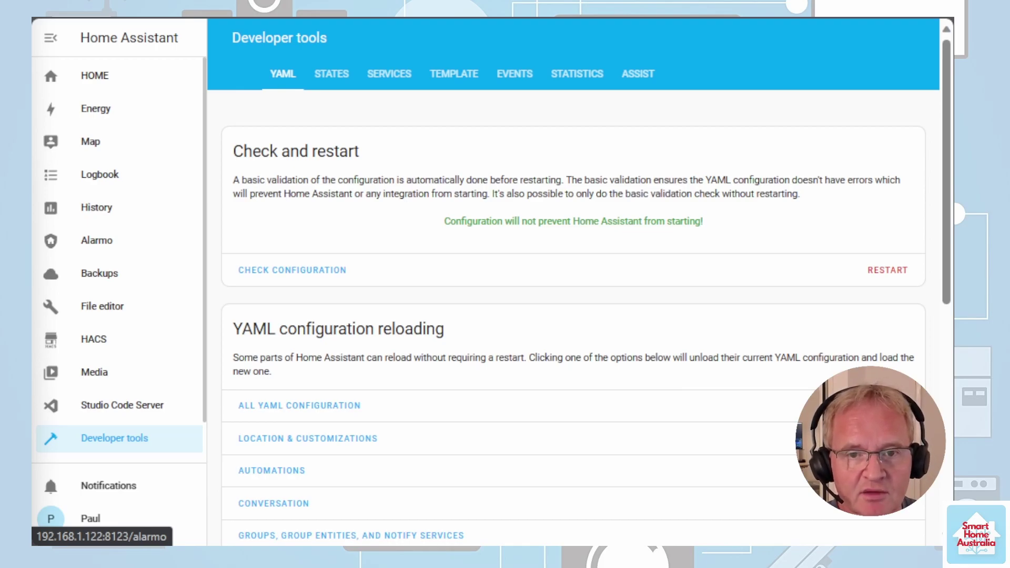
On the Developer tools Services tab, search 'presence' to list start, stop and toggle services
{"action": "scroll", "coordinate": [125, 436], "scroll_direction": "down", "scroll_amount": 1}
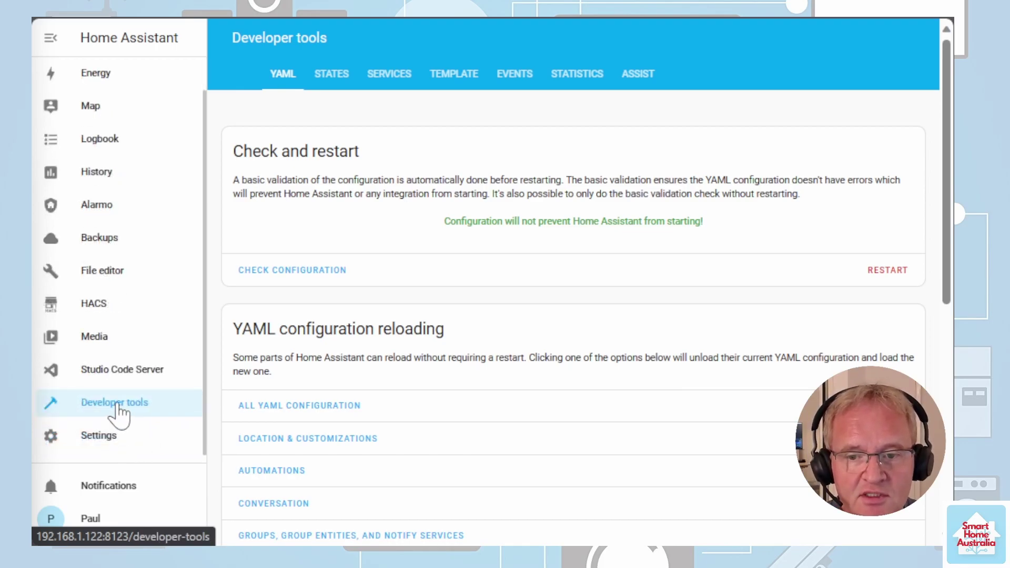
{"action": "left_click", "coordinate": [392, 76]}
{"action": "left_click", "coordinate": [348, 179]}
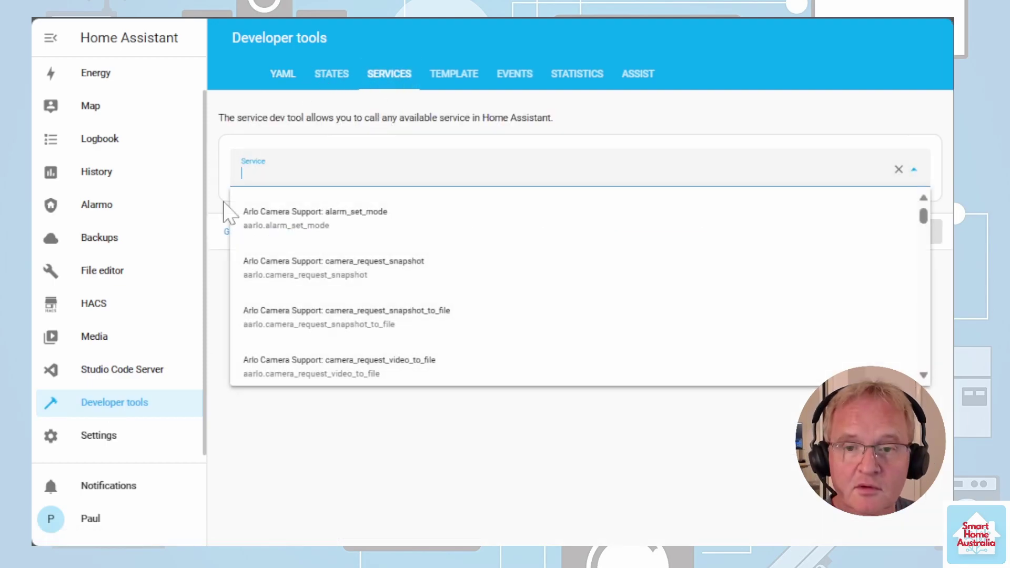
{"action": "type", "text": "presence"}
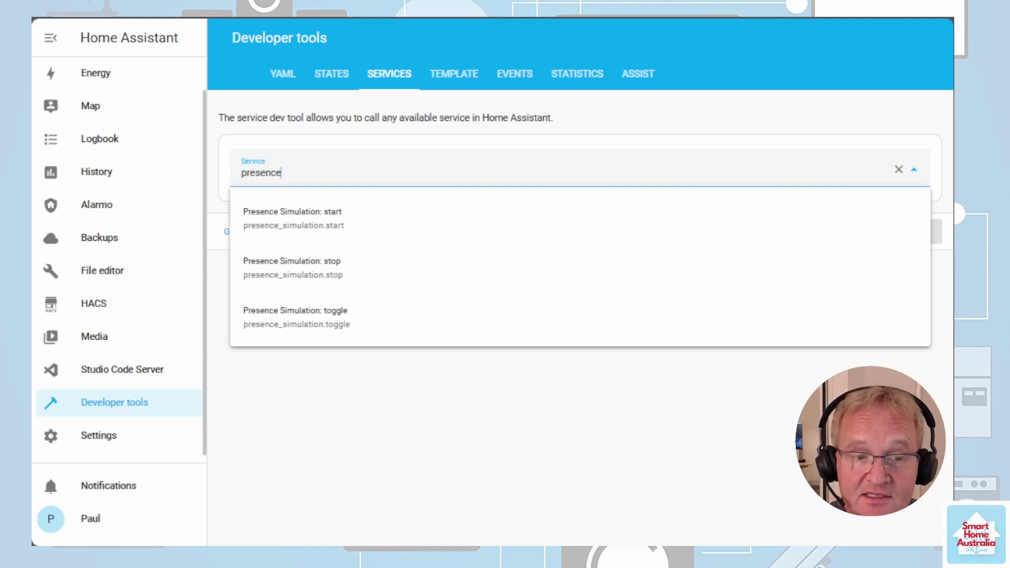
Start a new Alarmo action triggered by the 'Alarm is armed' event
{"action": "left_click", "coordinate": [100, 207]}
{"action": "left_click", "coordinate": [431, 76]}
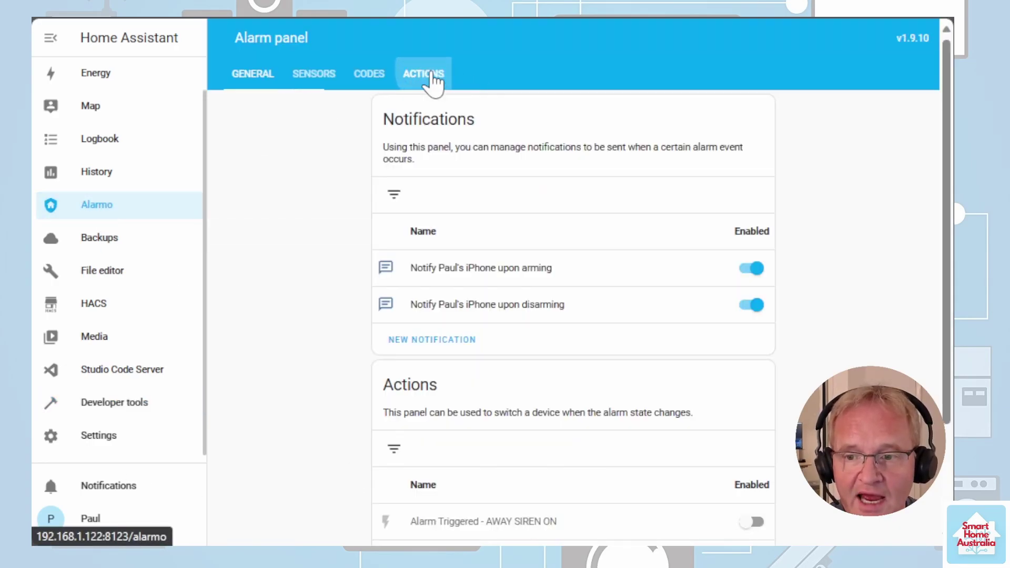
{"action": "scroll", "coordinate": [573, 284], "scroll_direction": "down", "scroll_amount": 3}
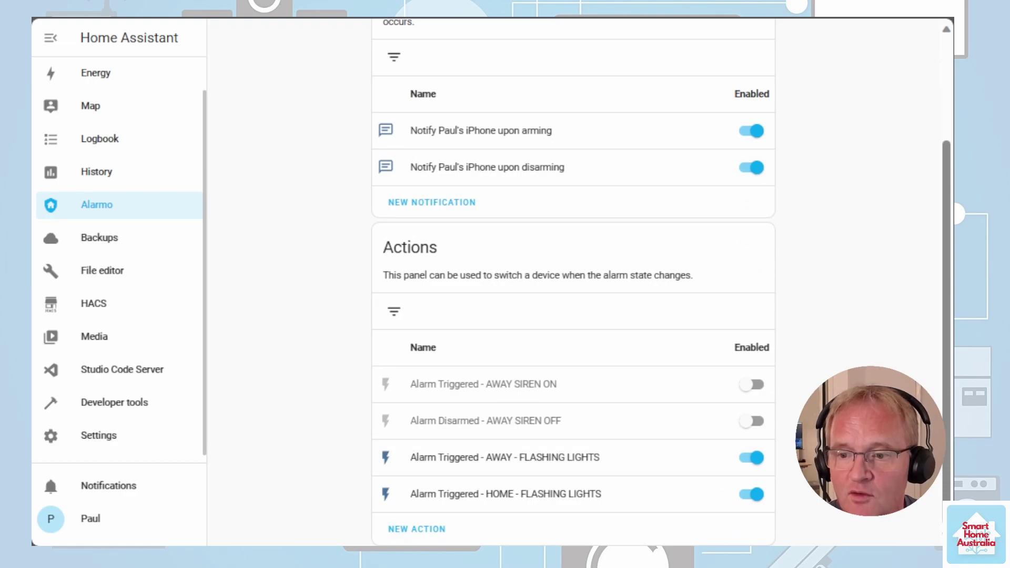
{"action": "left_click", "coordinate": [418, 529]}
{"action": "left_click", "coordinate": [469, 258]}
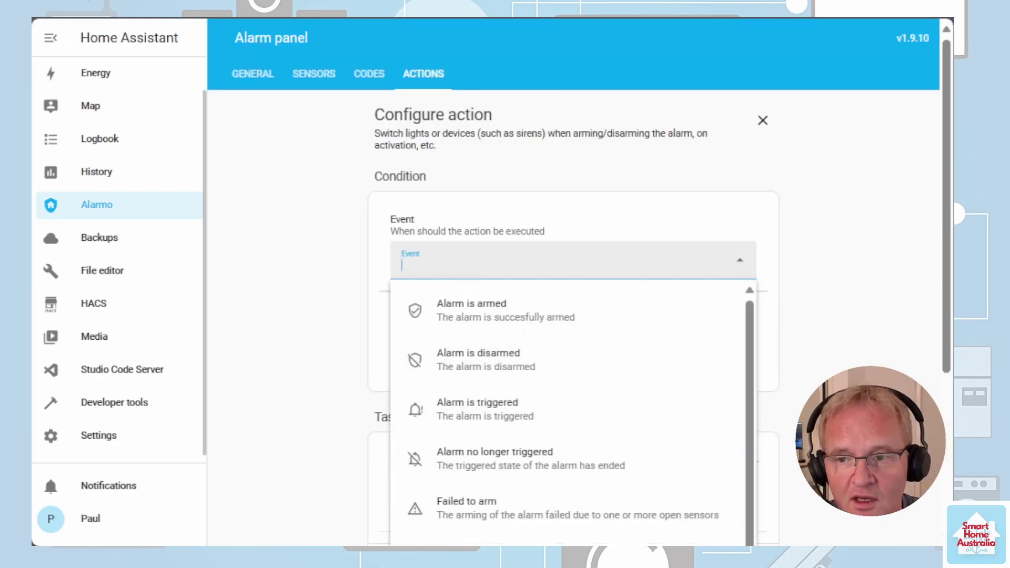
{"action": "type", "text": "arm"}
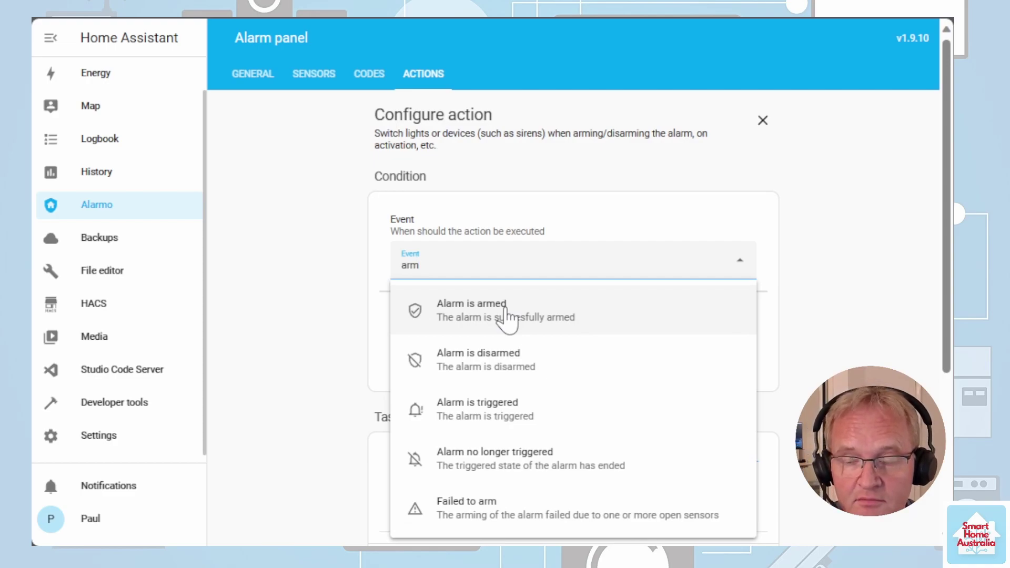
{"action": "left_click", "coordinate": [505, 311]}
Make it turn on the Presence Simulation switch, name it PRESENCE SIMULATION ON, and save
{"action": "scroll", "coordinate": [351, 372], "scroll_direction": "down", "scroll_amount": 3}
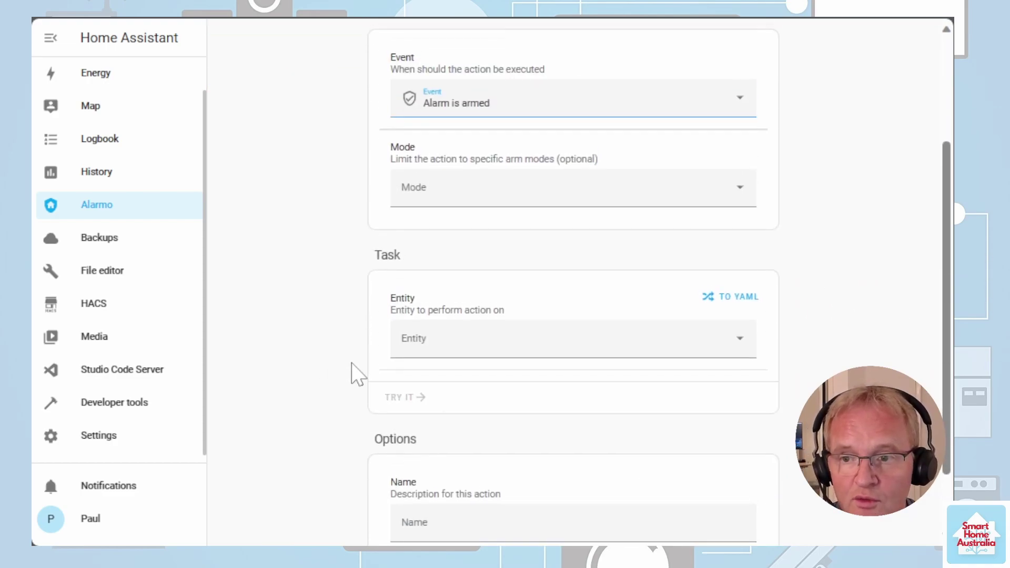
{"action": "left_click", "coordinate": [473, 261]}
{"action": "type", "text": "presen"}
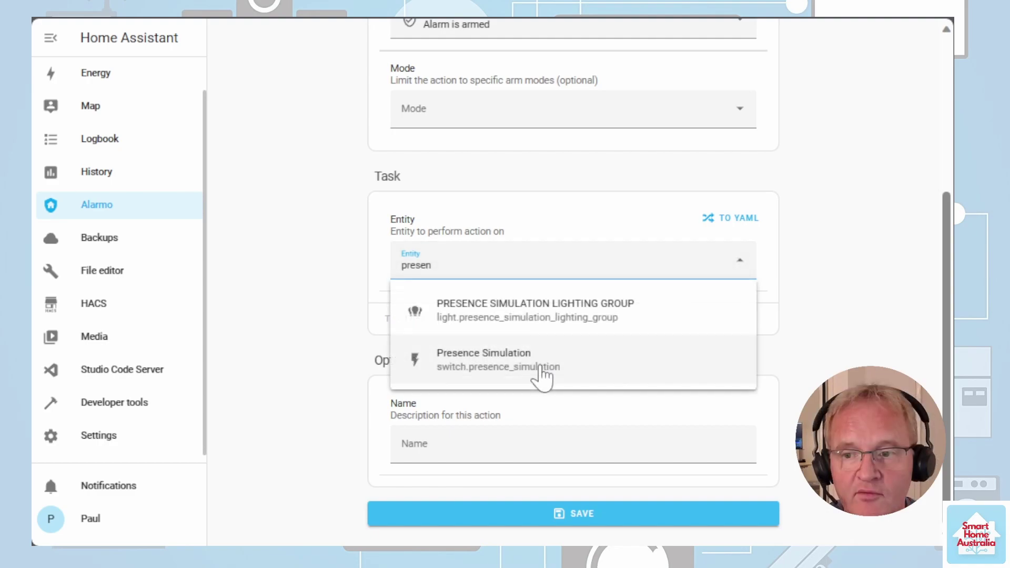
{"action": "left_click", "coordinate": [542, 375]}
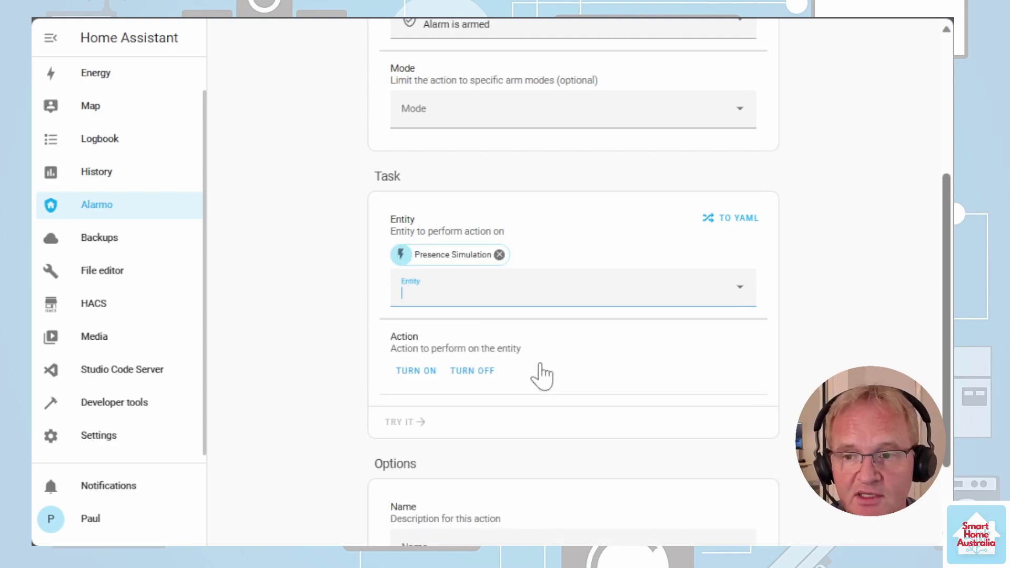
{"action": "left_click", "coordinate": [415, 376]}
{"action": "scroll", "coordinate": [432, 453], "scroll_direction": "down", "scroll_amount": 2}
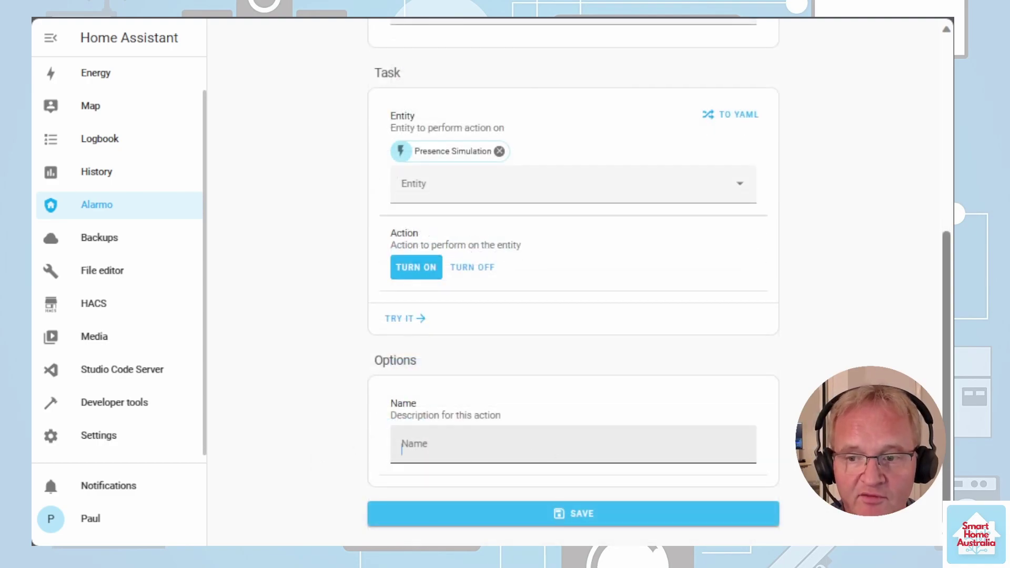
{"action": "left_click", "coordinate": [547, 444]}
{"action": "type", "text": "PRESENCE SIMULATION ON"}
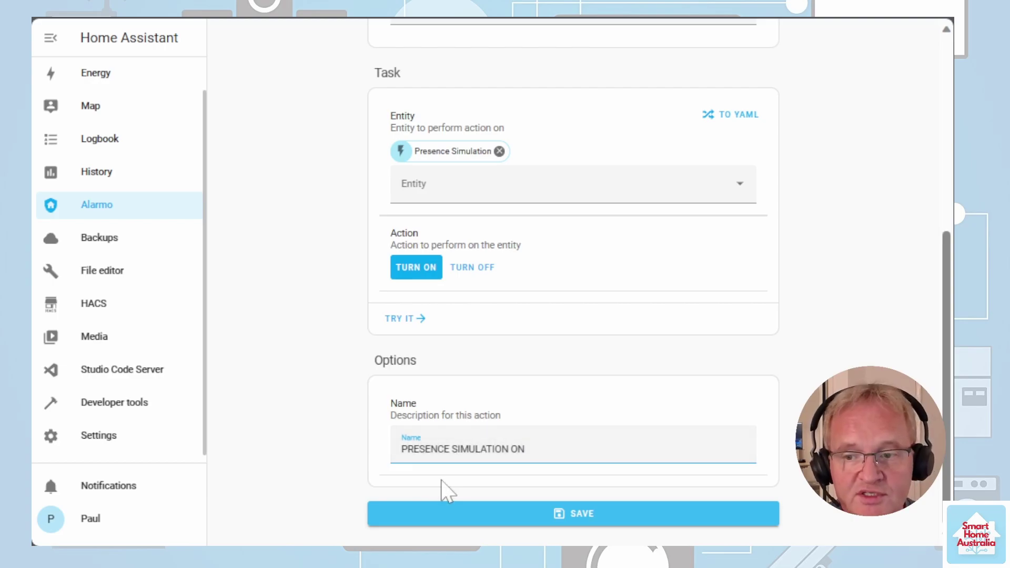
{"action": "left_click", "coordinate": [530, 513]}
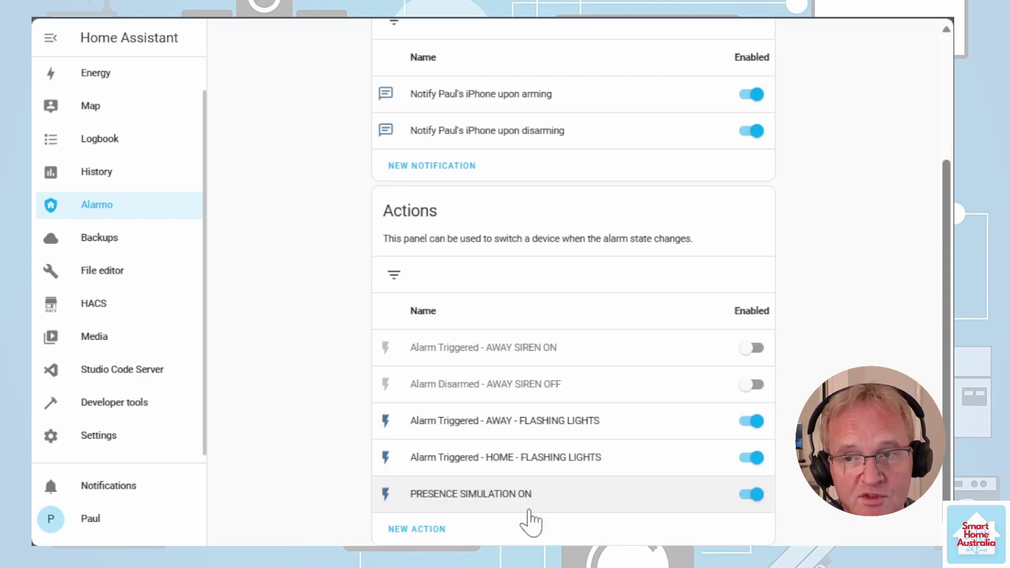
Create an 'Alarm is disarmed' action turning Presence Simulation off, named PRESENCE SIMULATION OFF
{"action": "left_click", "coordinate": [425, 531]}
{"action": "left_click", "coordinate": [402, 266]}
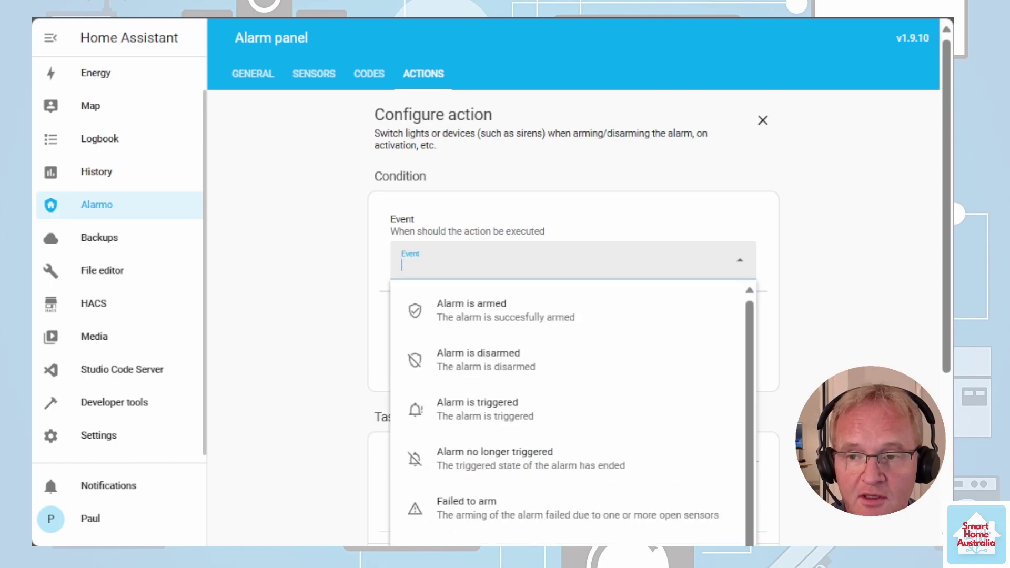
{"action": "left_click", "coordinate": [503, 363]}
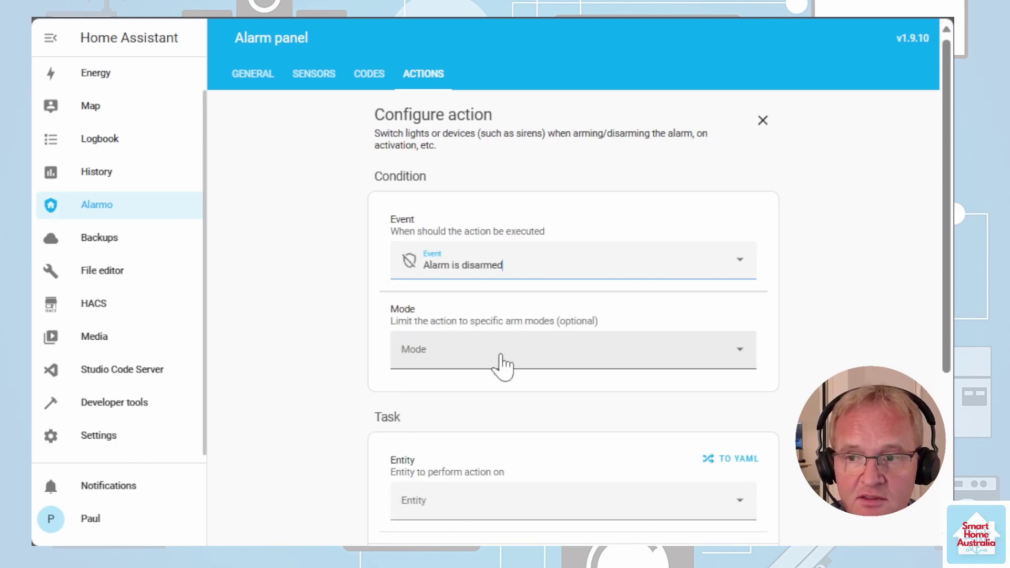
{"action": "scroll", "coordinate": [316, 357], "scroll_direction": "down", "scroll_amount": 3}
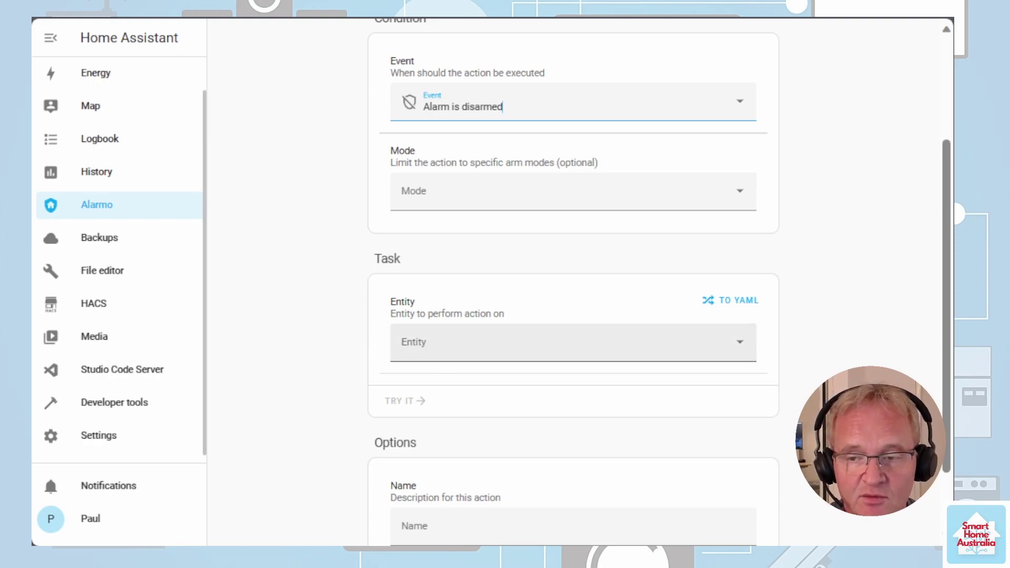
{"action": "left_click", "coordinate": [526, 343]}
{"action": "left_click", "coordinate": [545, 457]}
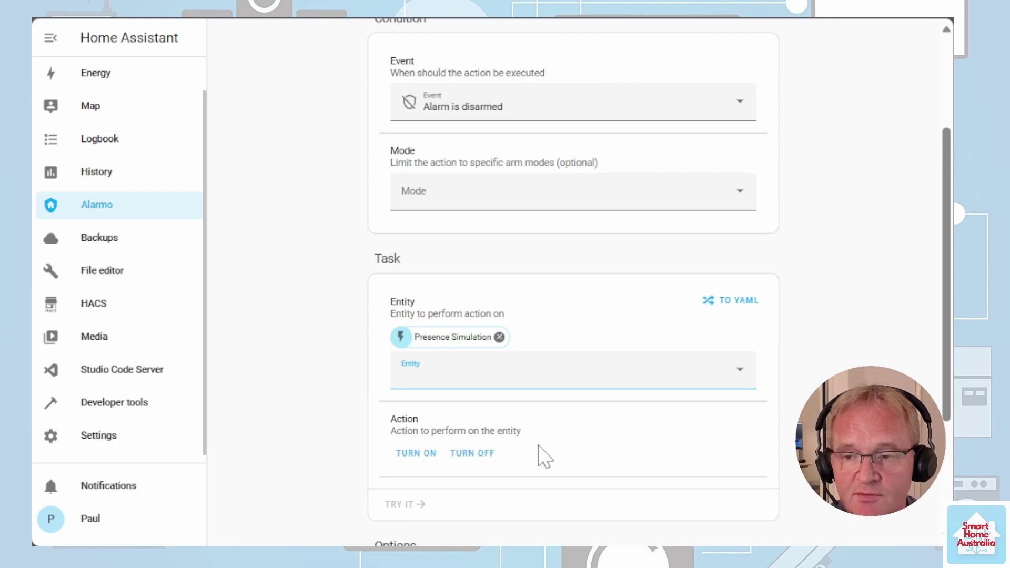
{"action": "left_click", "coordinate": [472, 456]}
{"action": "scroll", "coordinate": [331, 447], "scroll_direction": "down", "scroll_amount": 4}
{"action": "left_click", "coordinate": [423, 453]}
{"action": "type", "text": "PRESENCE SIMULATION OFF"}
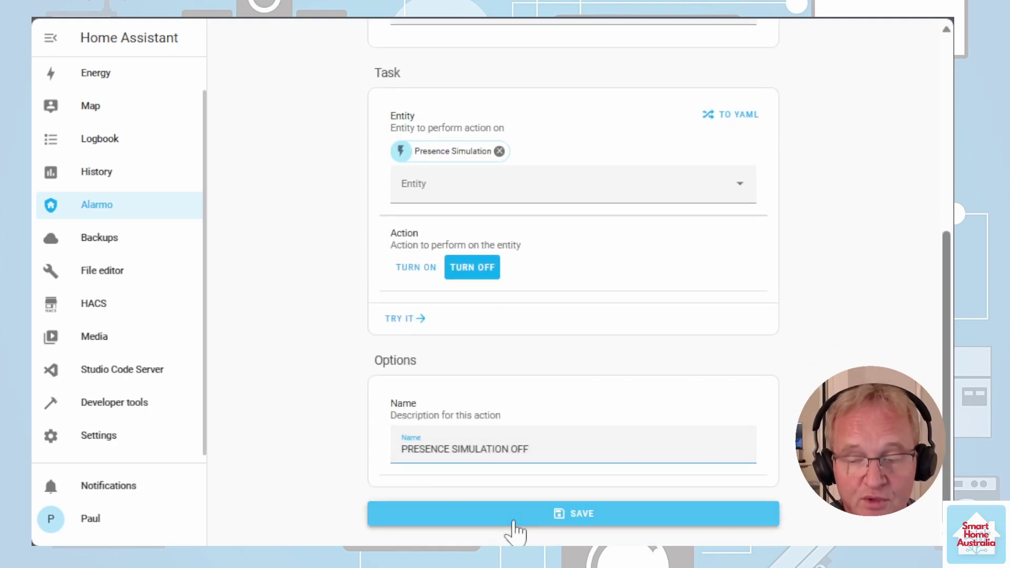
{"action": "left_click", "coordinate": [535, 523]}
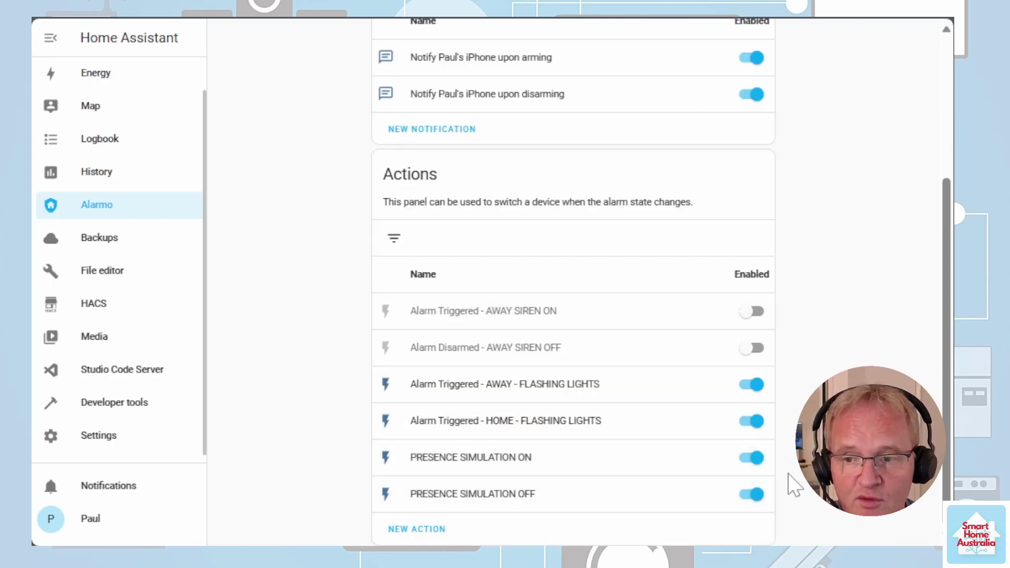
Review the PRESENCE SIMULATION ON action in Alarmo's list and close it unchanged
{"action": "scroll", "coordinate": [327, 316], "scroll_direction": "up", "scroll_amount": 4}
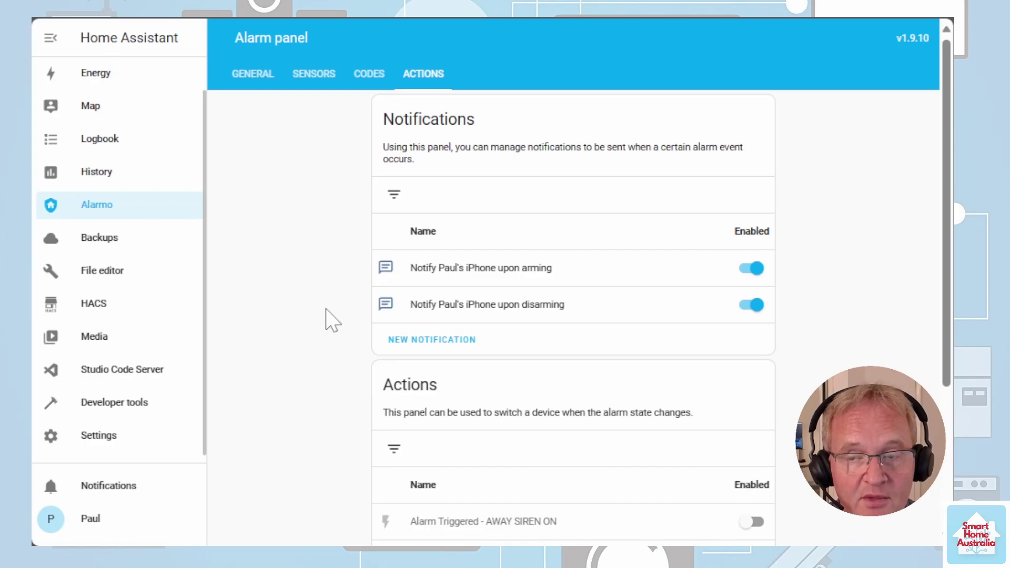
{"action": "scroll", "coordinate": [327, 319], "scroll_direction": "down", "scroll_amount": 4}
{"action": "left_click", "coordinate": [473, 459]}
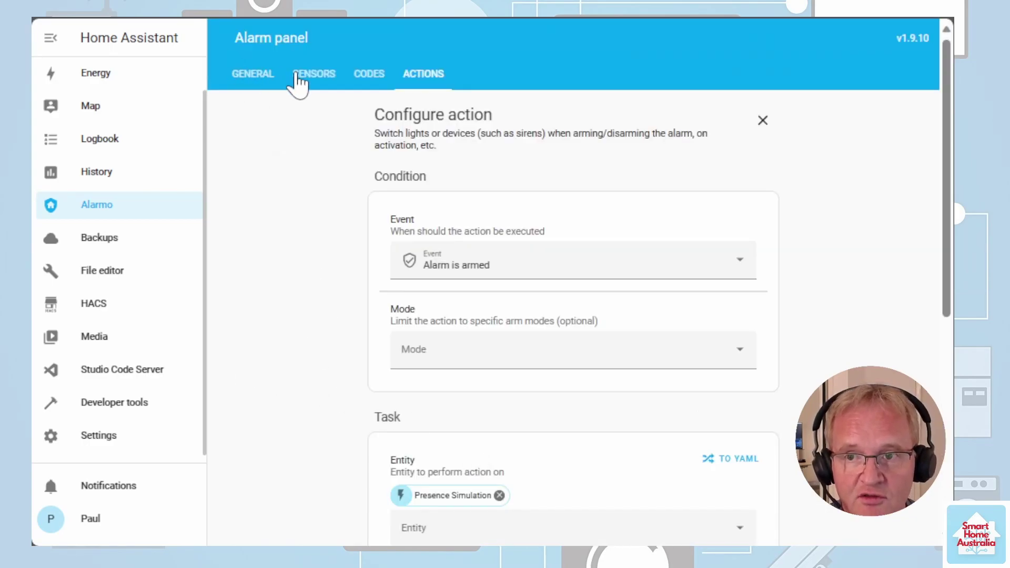
{"action": "left_click", "coordinate": [423, 74]}
{"action": "scroll", "coordinate": [413, 309], "scroll_direction": "down", "scroll_amount": 4}
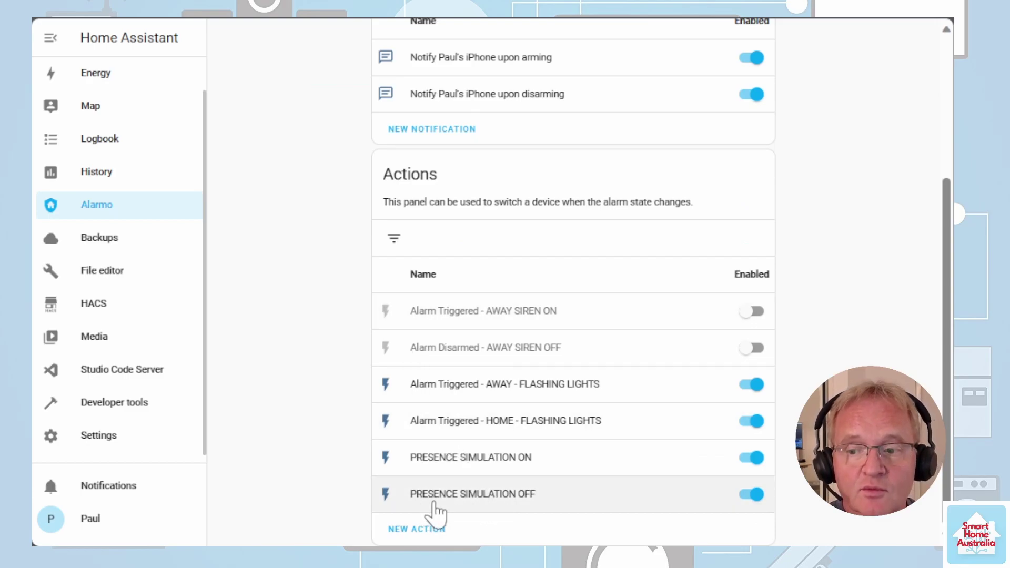
{"action": "scroll", "coordinate": [283, 210], "scroll_direction": "up", "scroll_amount": 5}
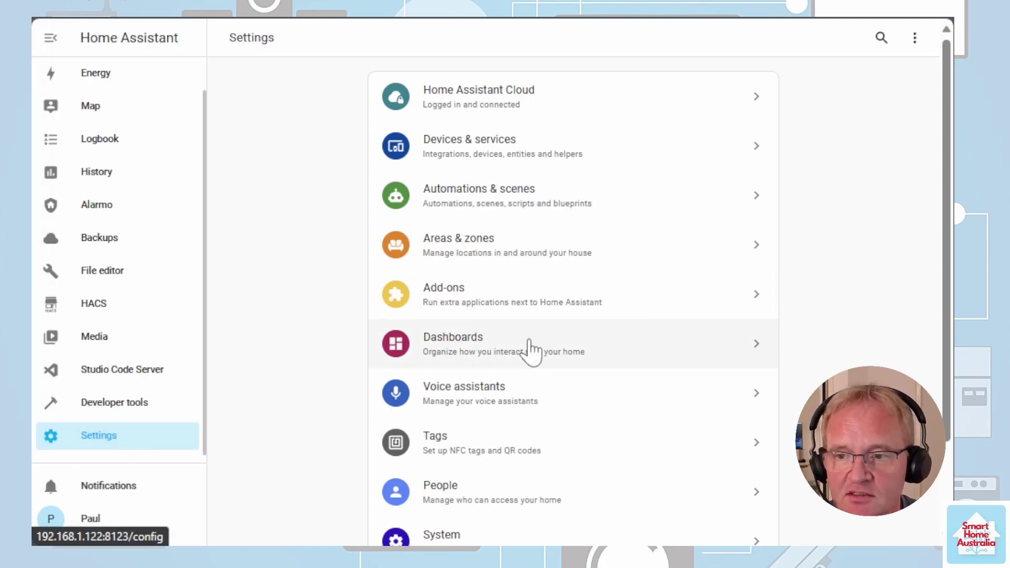
Add a new dashboard titled PRESENCE SIMULATION
{"action": "left_click", "coordinate": [530, 349]}
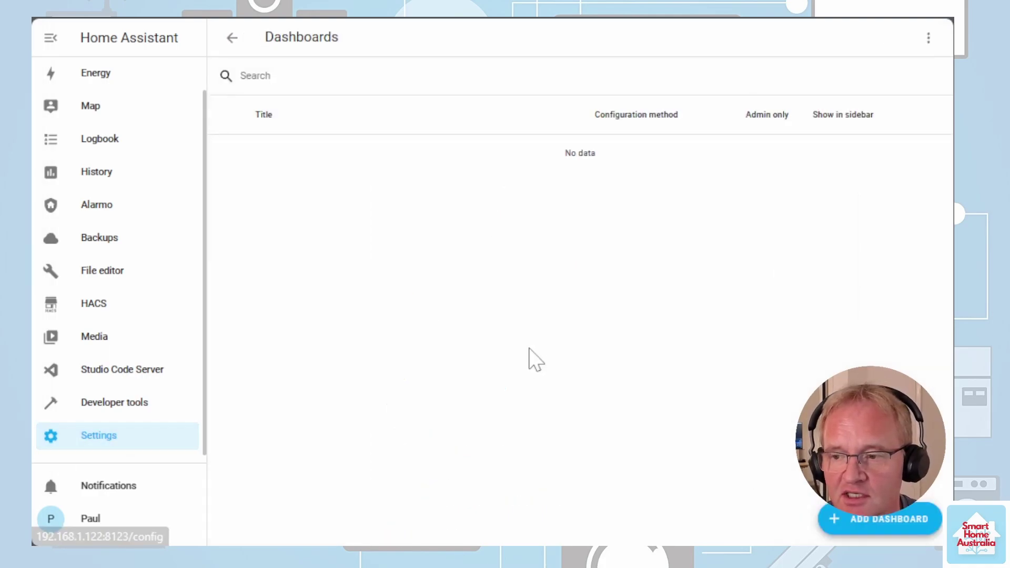
{"action": "left_click", "coordinate": [874, 520]}
{"action": "left_click", "coordinate": [489, 171]}
{"action": "type", "text": "PRESENCE SIMULATION"}
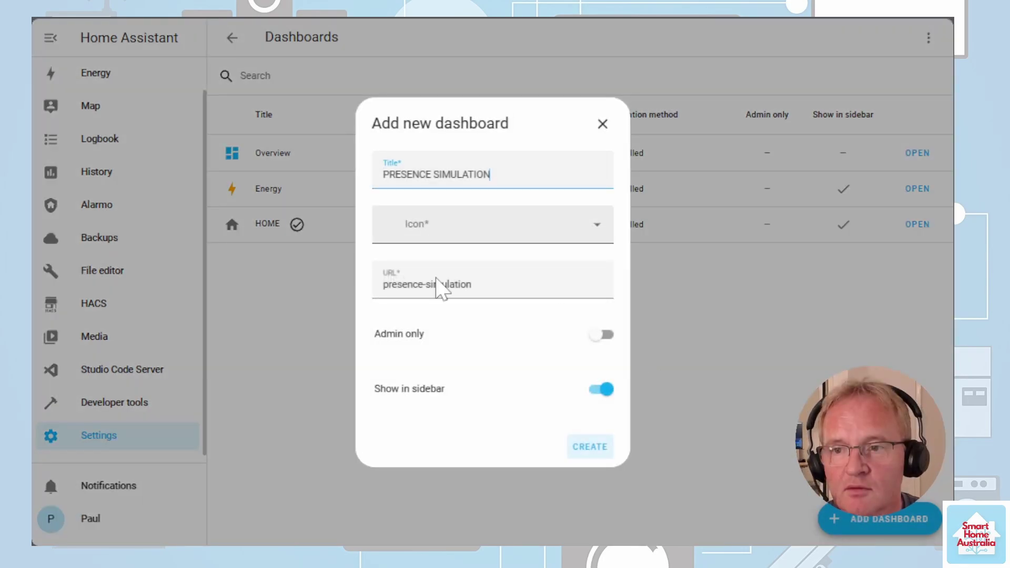
{"action": "left_click", "coordinate": [592, 452]}
Open the dashboard for editing and take control starting from an empty dashboard
{"action": "left_click", "coordinate": [916, 262]}
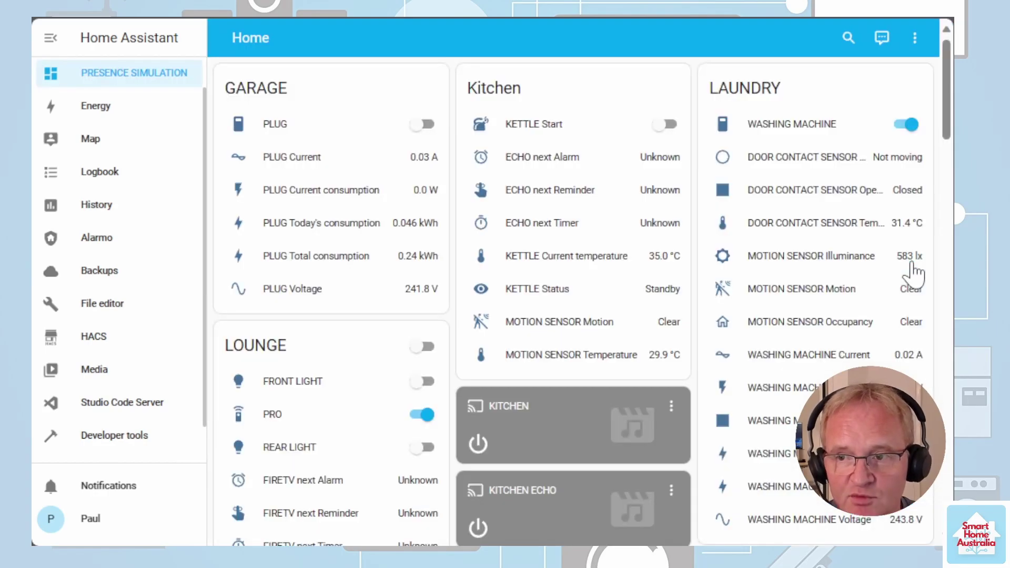
{"action": "left_click", "coordinate": [915, 38]}
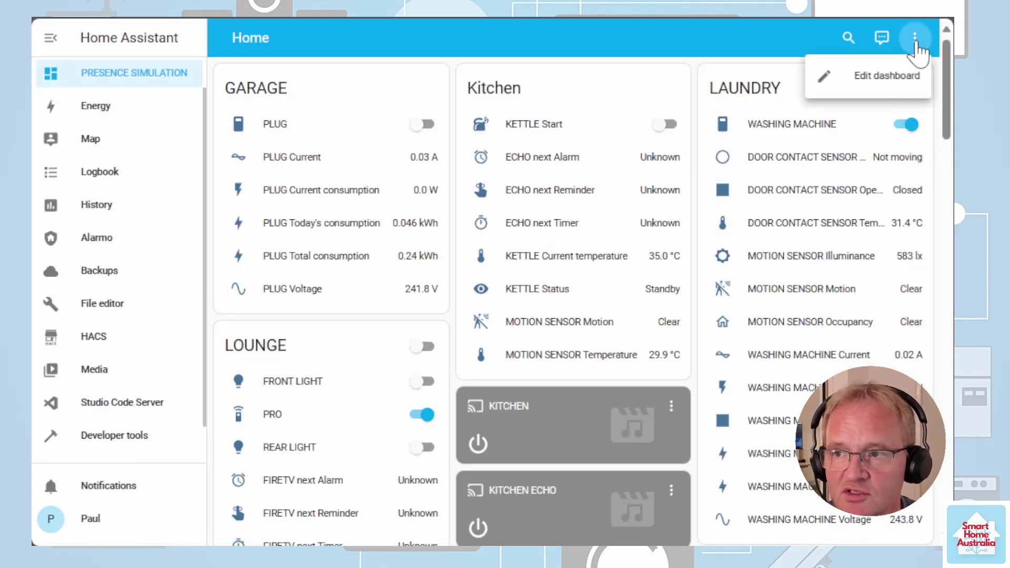
{"action": "left_click", "coordinate": [892, 77]}
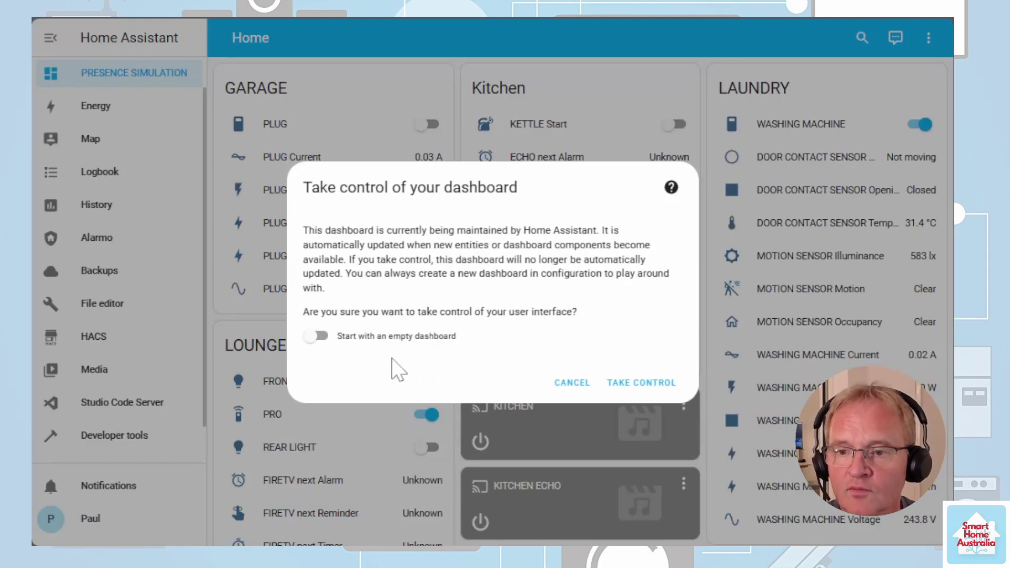
{"action": "left_click", "coordinate": [315, 337]}
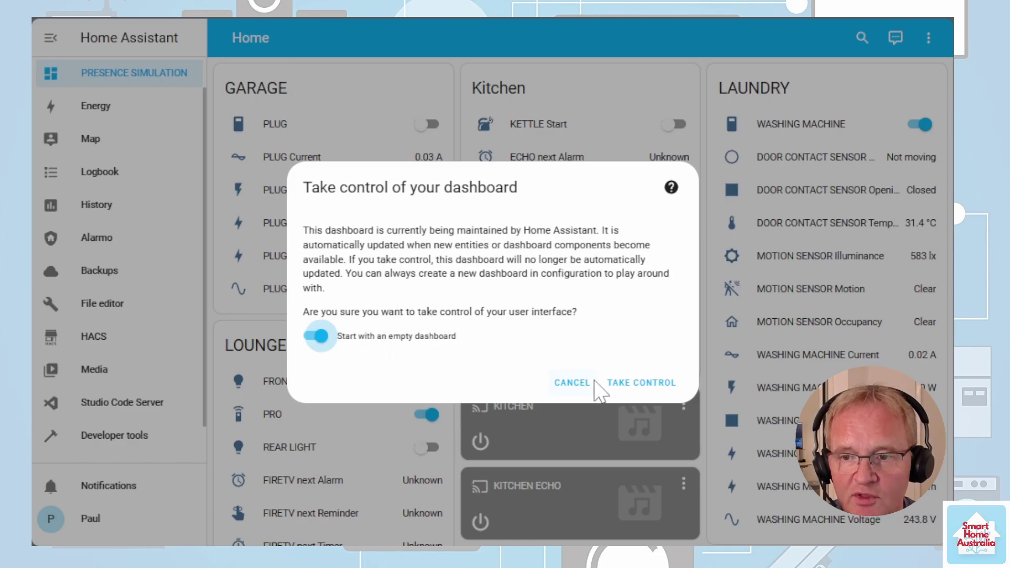
{"action": "left_click", "coordinate": [644, 384]}
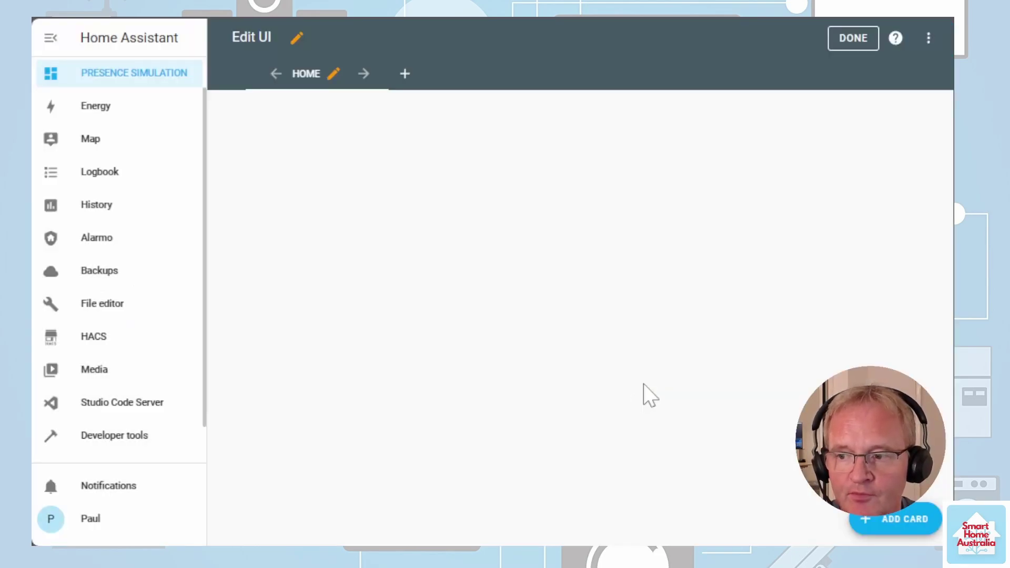
Add a button card for Presence Simulation with the mdi:robber icon and save it
{"action": "left_click", "coordinate": [914, 520]}
{"action": "left_click", "coordinate": [500, 248]}
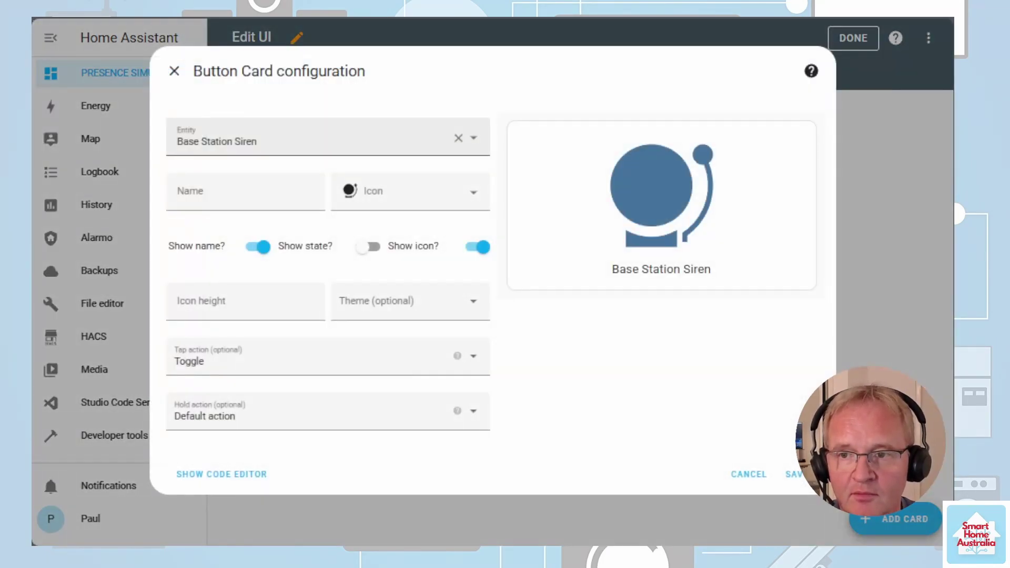
{"action": "left_click", "coordinate": [458, 137]}
{"action": "type", "text": "presence"}
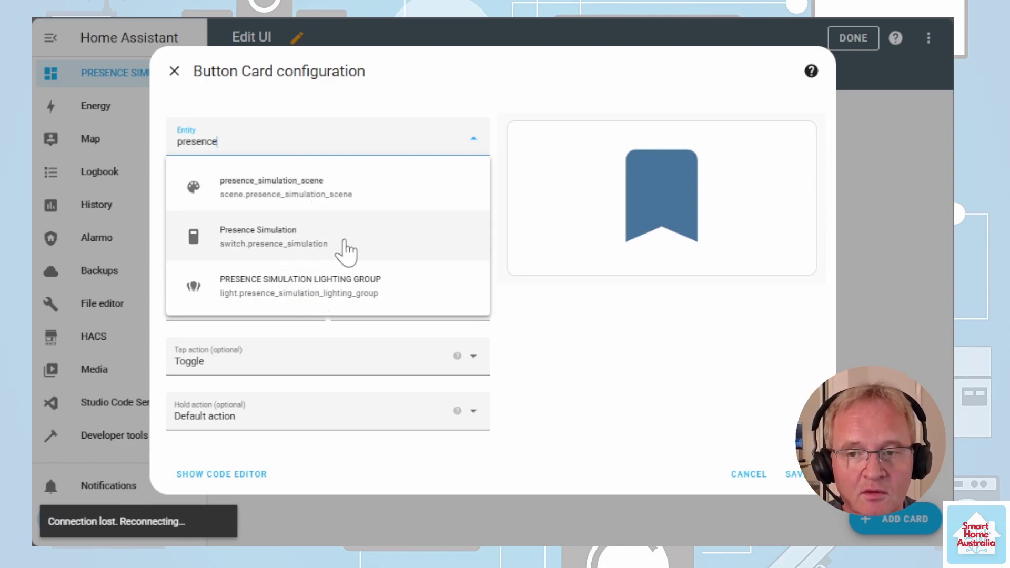
{"action": "left_click", "coordinate": [331, 245]}
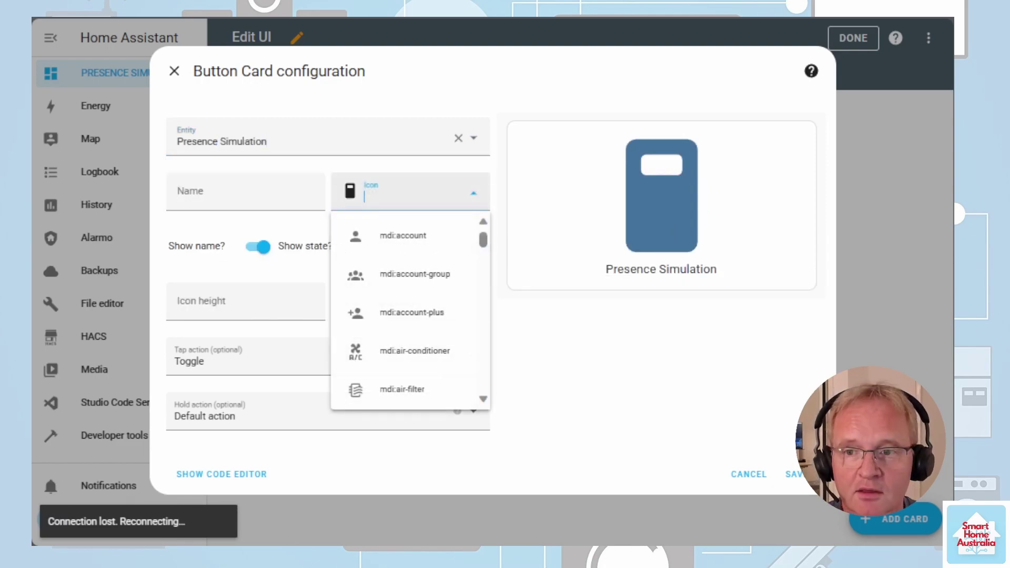
{"action": "type", "text": "robber"}
{"action": "left_click", "coordinate": [405, 235]}
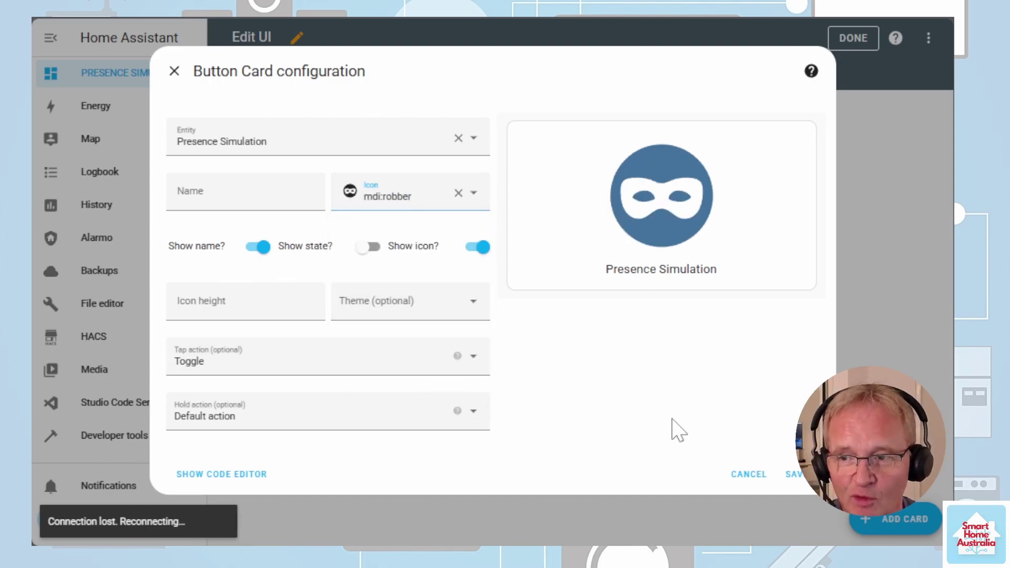
{"action": "left_click", "coordinate": [794, 479]}
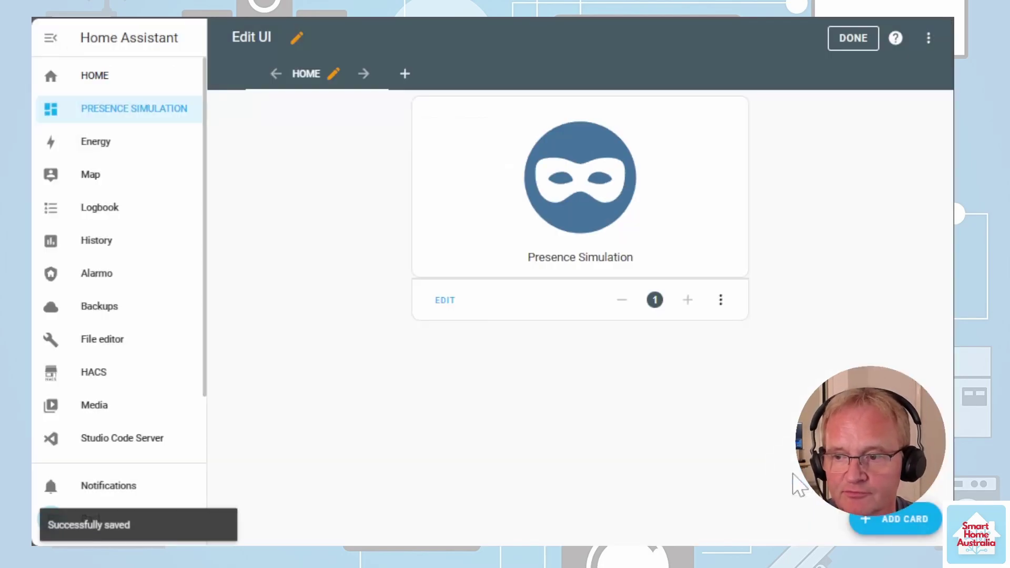
Add a light card using the PRESENCE SIMULATION LIGHTING GROUP entity
{"action": "left_click", "coordinate": [908, 520]}
{"action": "scroll", "coordinate": [644, 353], "scroll_direction": "down", "scroll_amount": 5}
{"action": "left_click", "coordinate": [644, 353]}
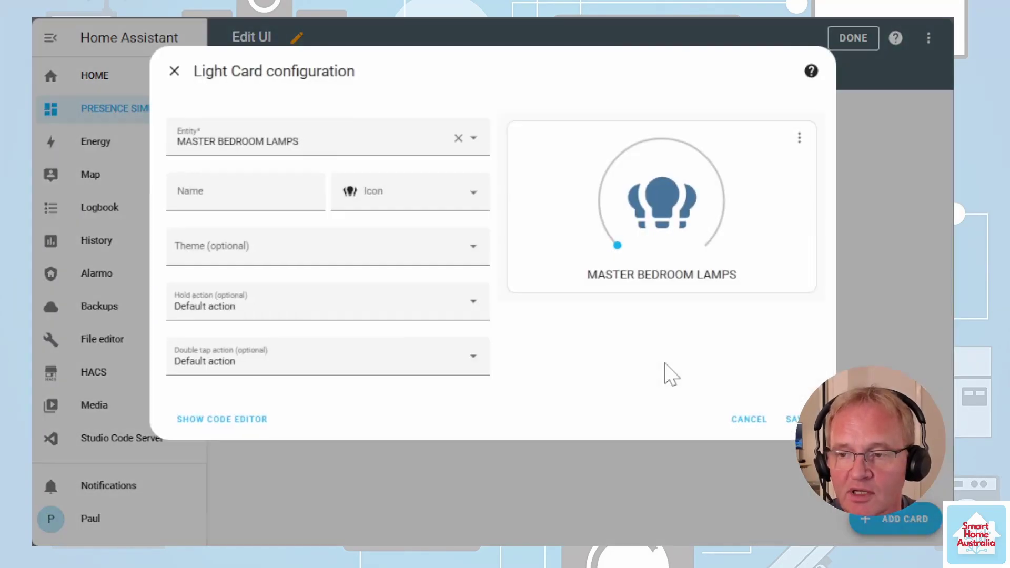
{"action": "left_click", "coordinate": [459, 139]}
{"action": "type", "text": "pres"}
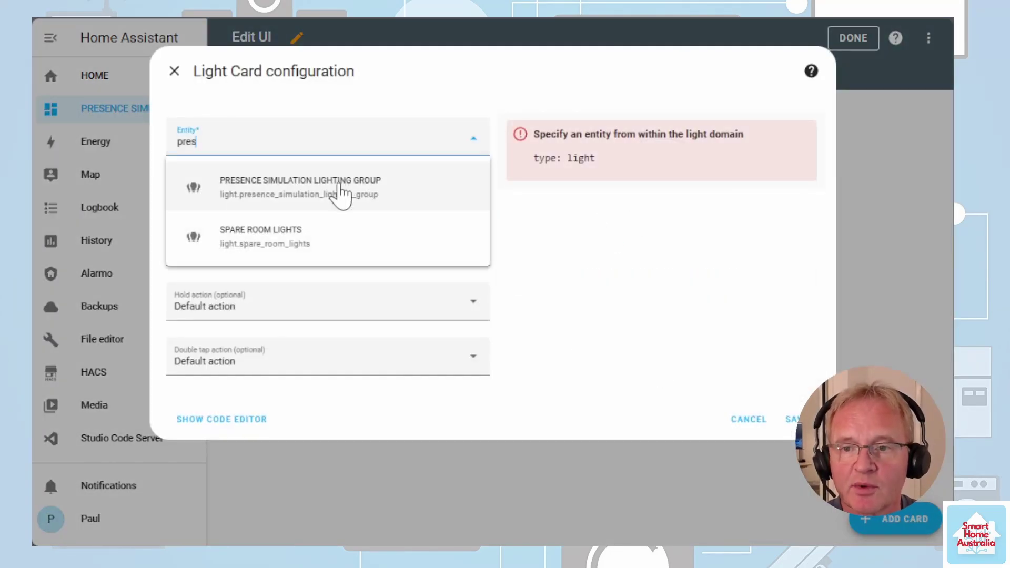
{"action": "left_click", "coordinate": [342, 196]}
Save the light card, exit dashboard editing, and toggle Presence Simulation on from its button
{"action": "left_click", "coordinate": [791, 420]}
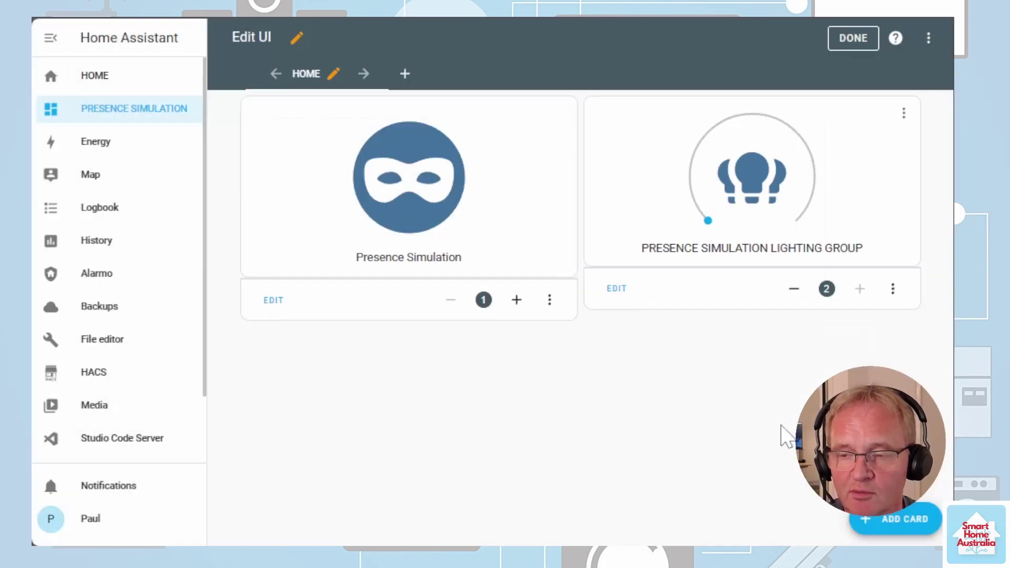
{"action": "left_click", "coordinate": [860, 39]}
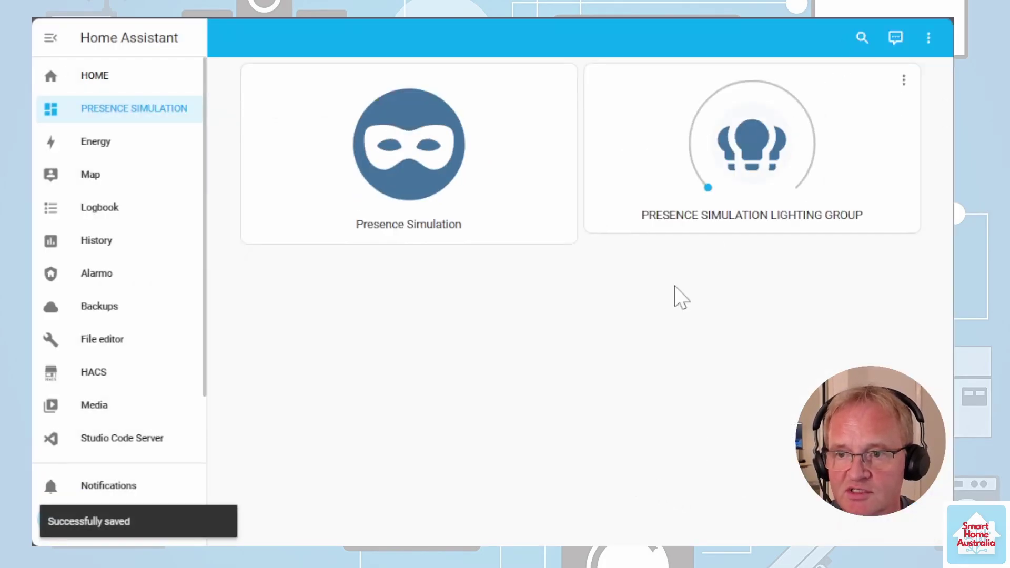
{"action": "left_click", "coordinate": [413, 147]}
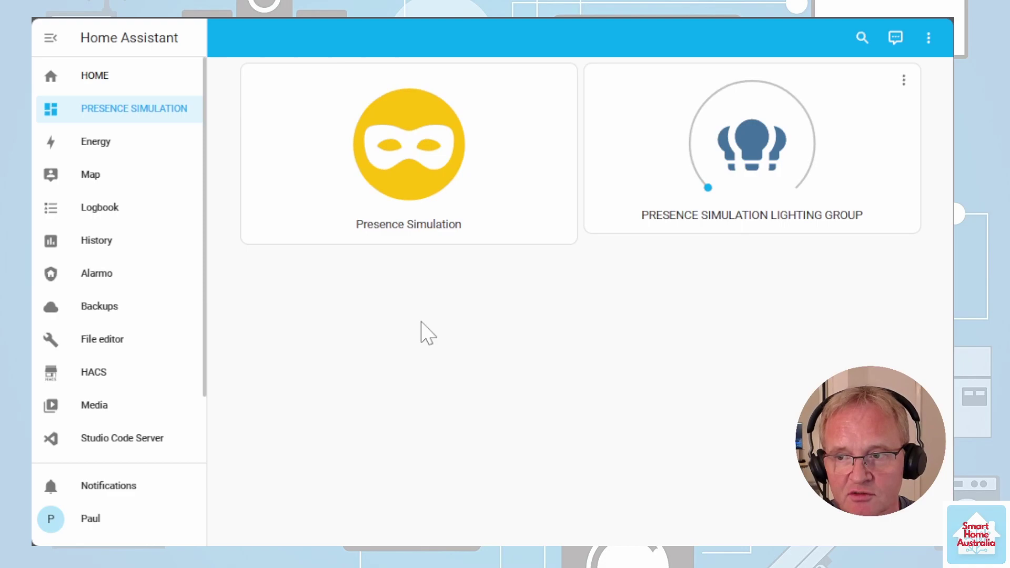